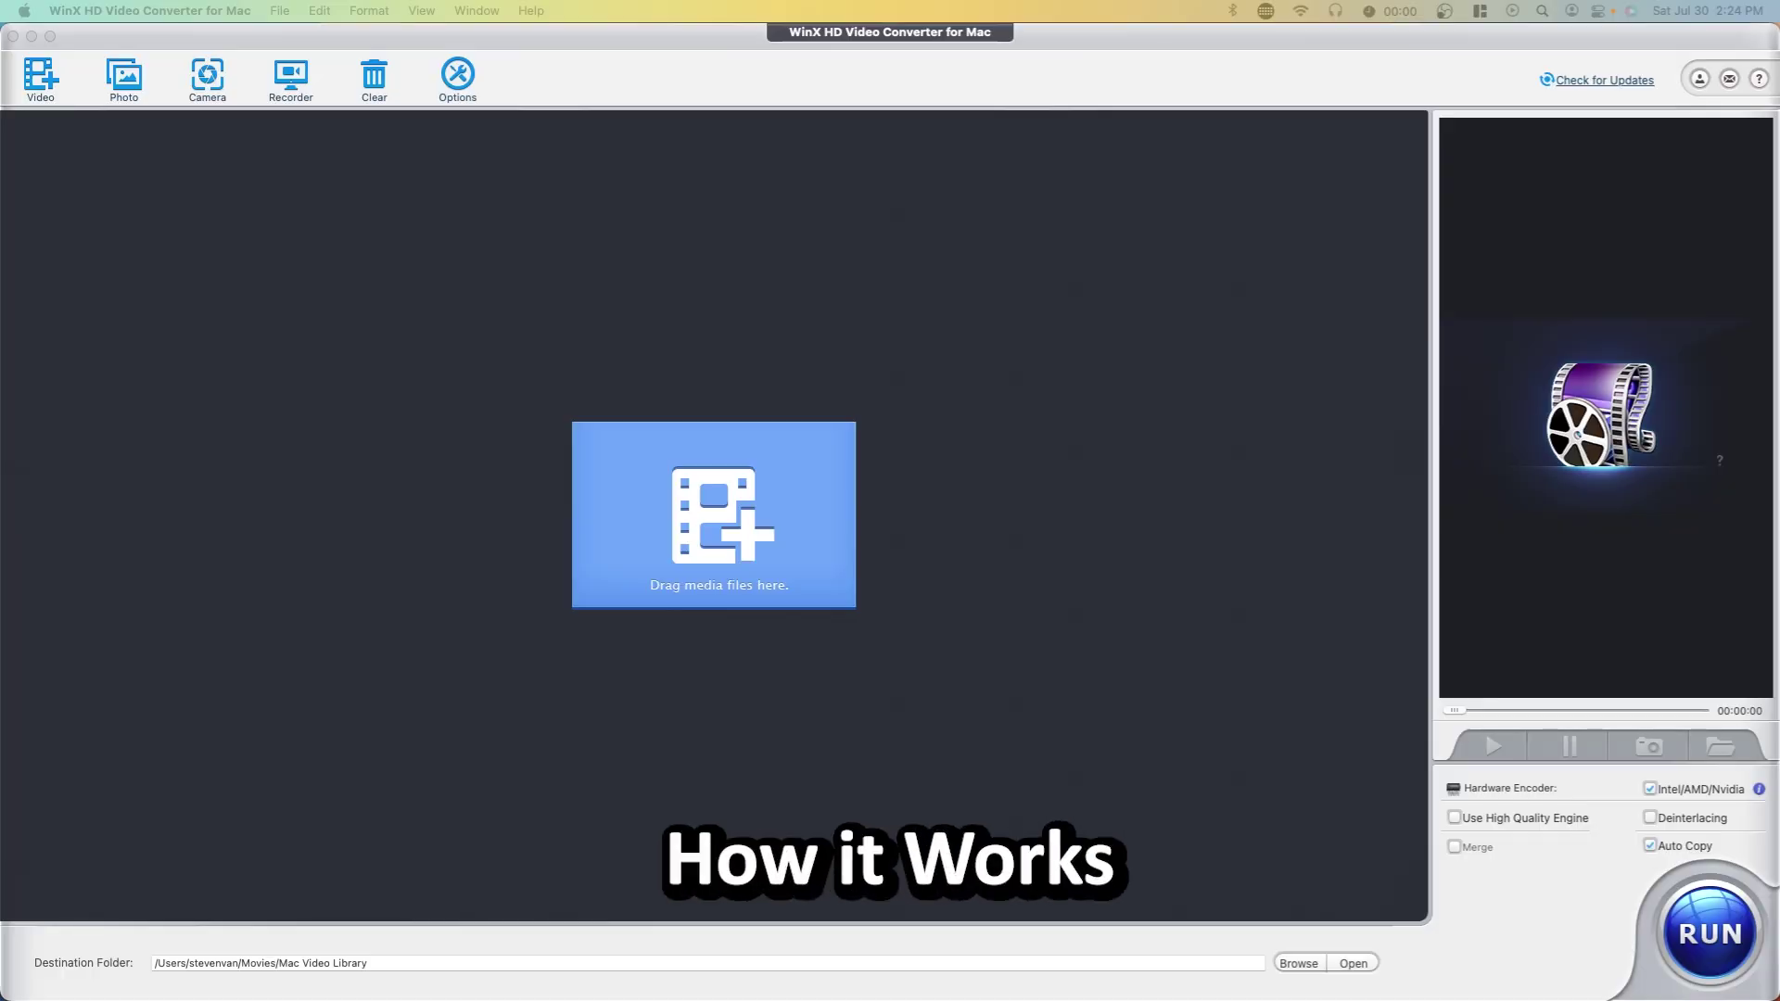
Load the video clip into WinX HD Video Converter for Mac.
{"action": "left_click_drag", "start_coordinate": [9, 504], "coordinate": [840, 533]}
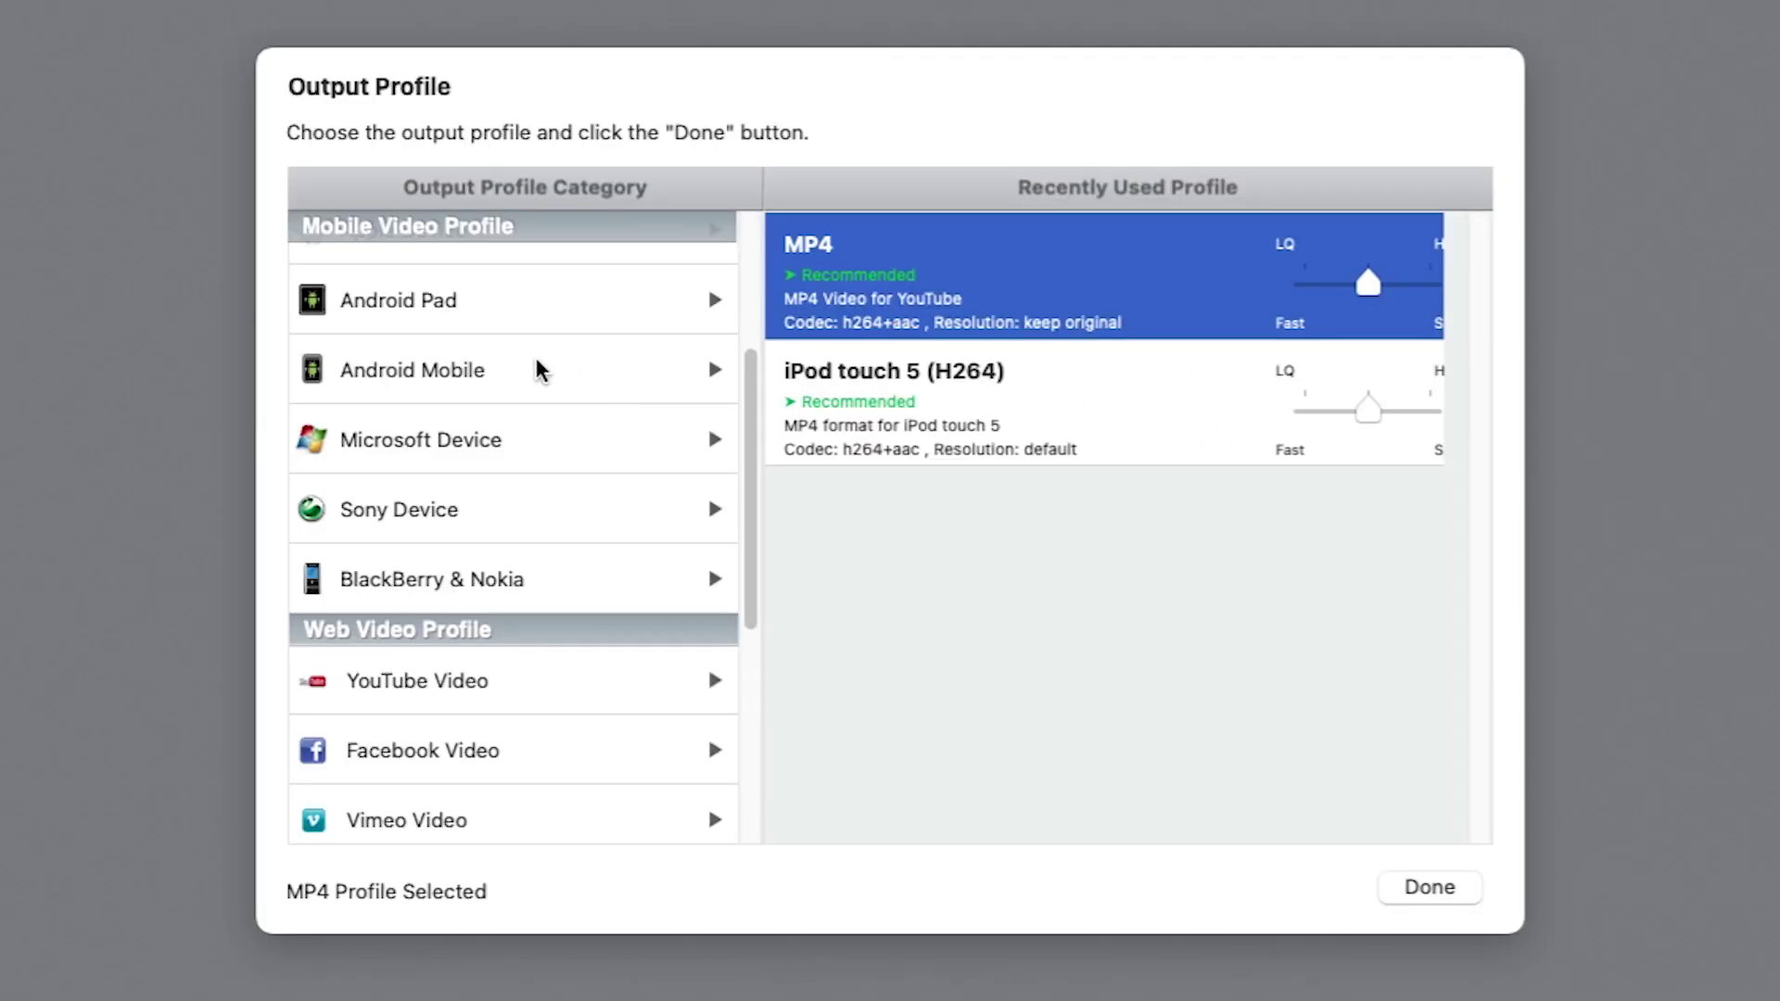
{"action": "scroll", "coordinate": [538, 368], "scroll_direction": "up", "scroll_amount": 1}
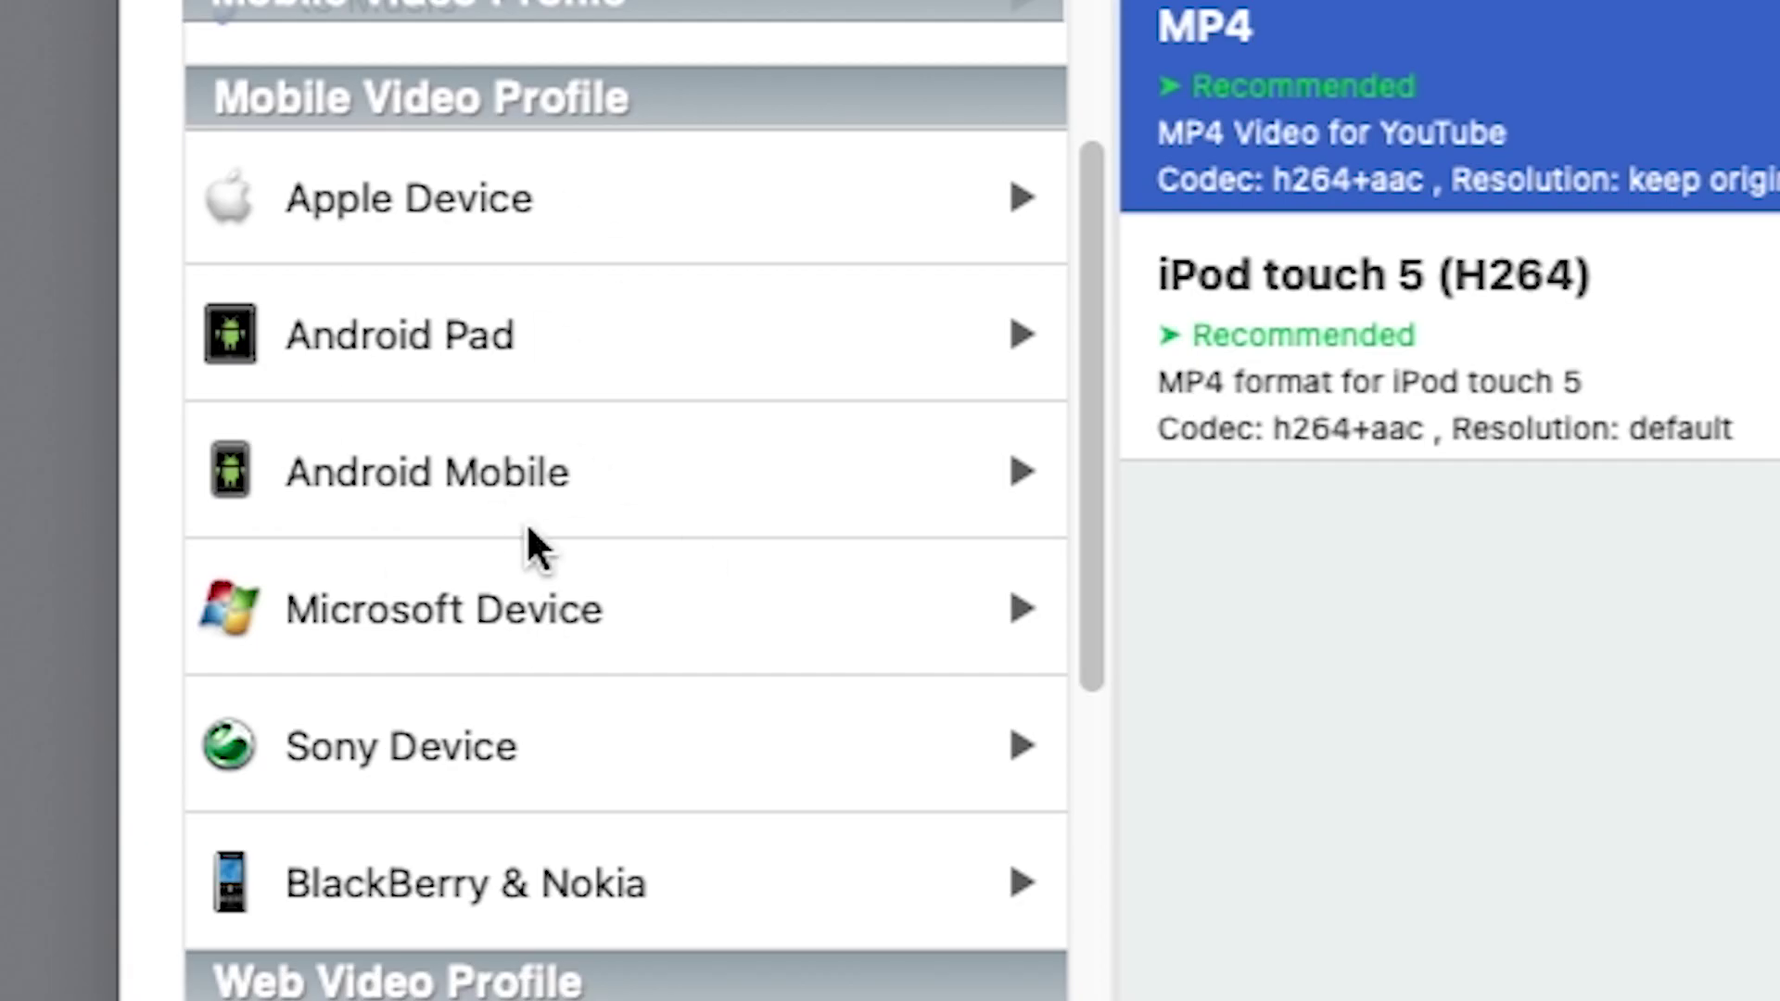
{"action": "scroll", "coordinate": [528, 527], "scroll_direction": "down", "scroll_amount": 5}
Set the clip's output profile to Web Video > YouTube Video > FLV and confirm.
{"action": "left_click", "coordinate": [456, 351]}
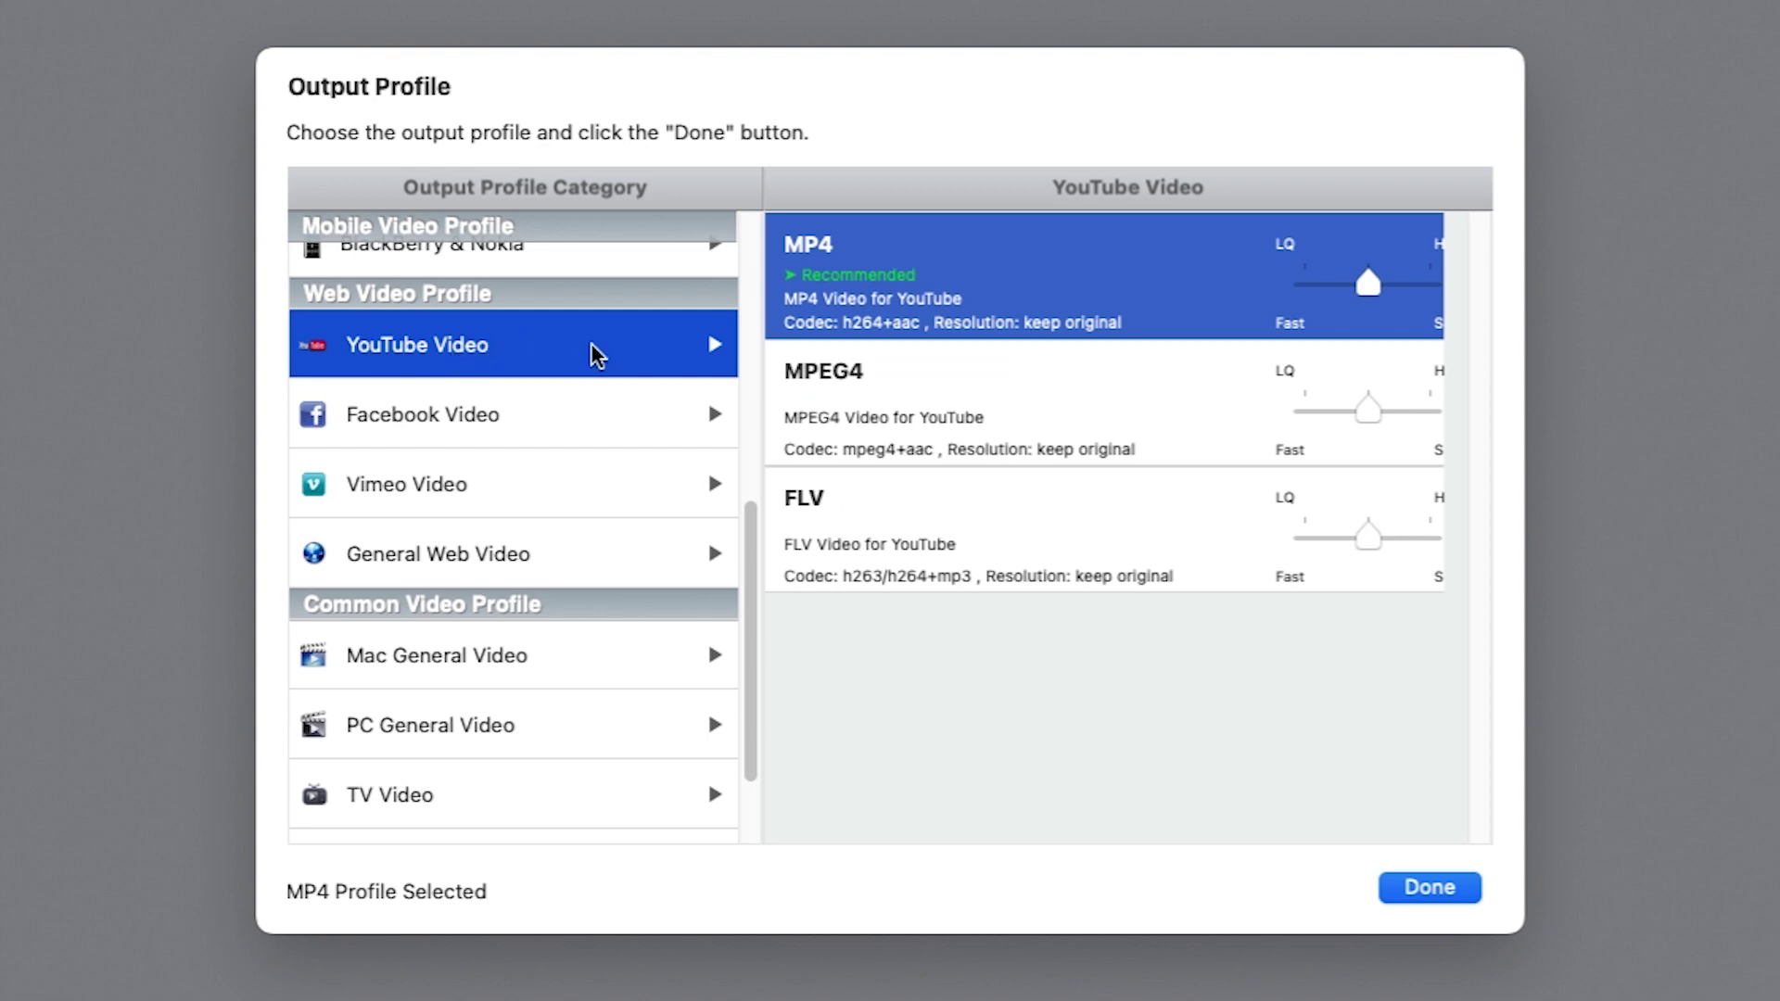
{"action": "left_click", "coordinate": [1078, 477]}
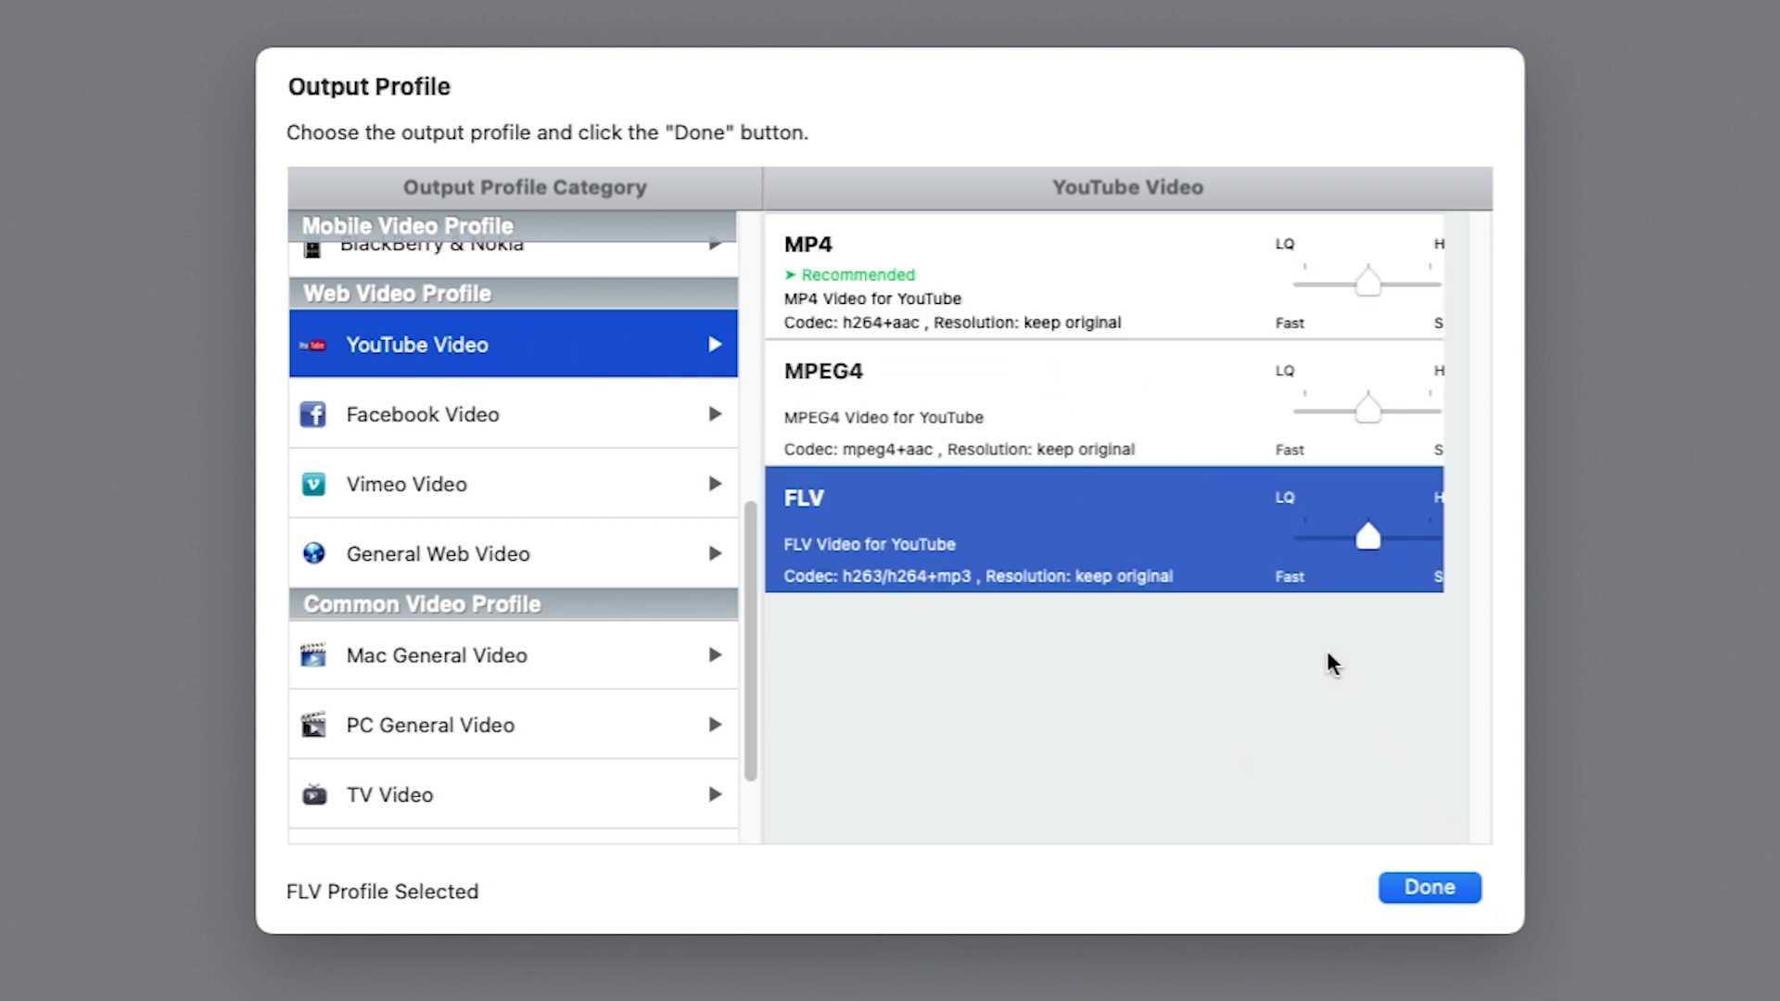
{"action": "left_click", "coordinate": [1428, 888]}
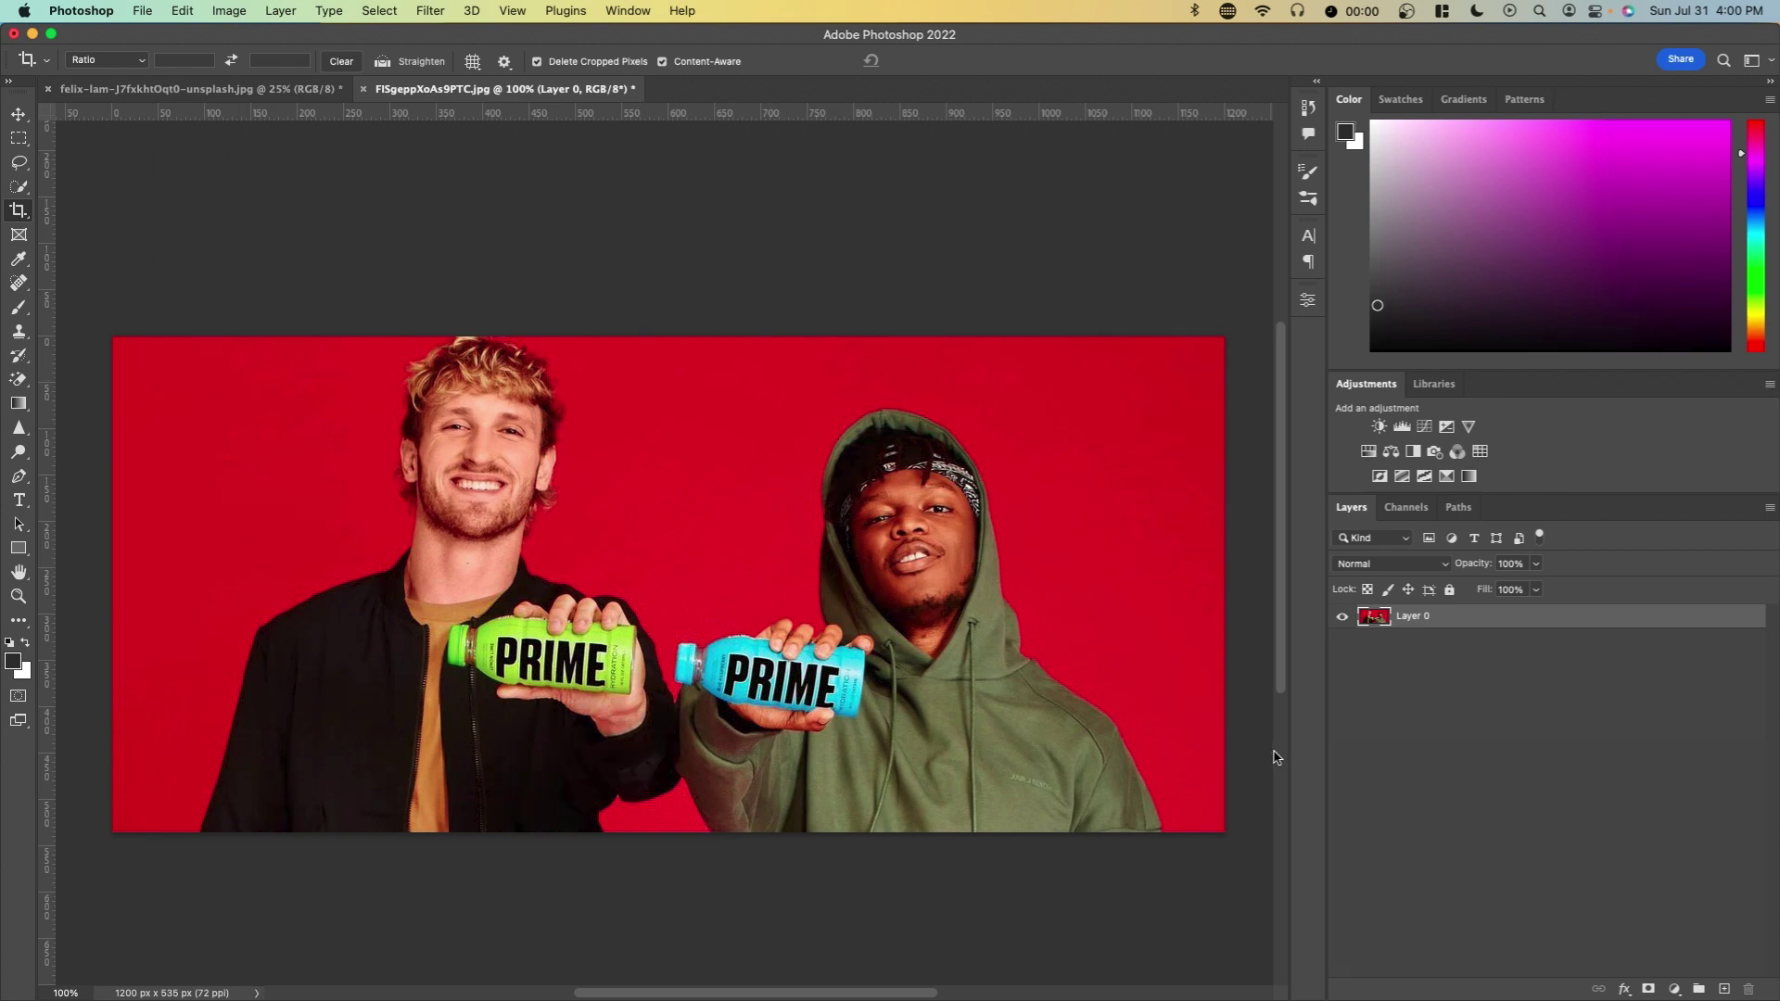
With Content-Aware on, extend the crop area only upward to 1200 × 755 px, viewed at actual size.
{"action": "left_click", "coordinate": [924, 598]}
{"action": "left_click_drag", "start_coordinate": [661, 338], "coordinate": [673, 248]}
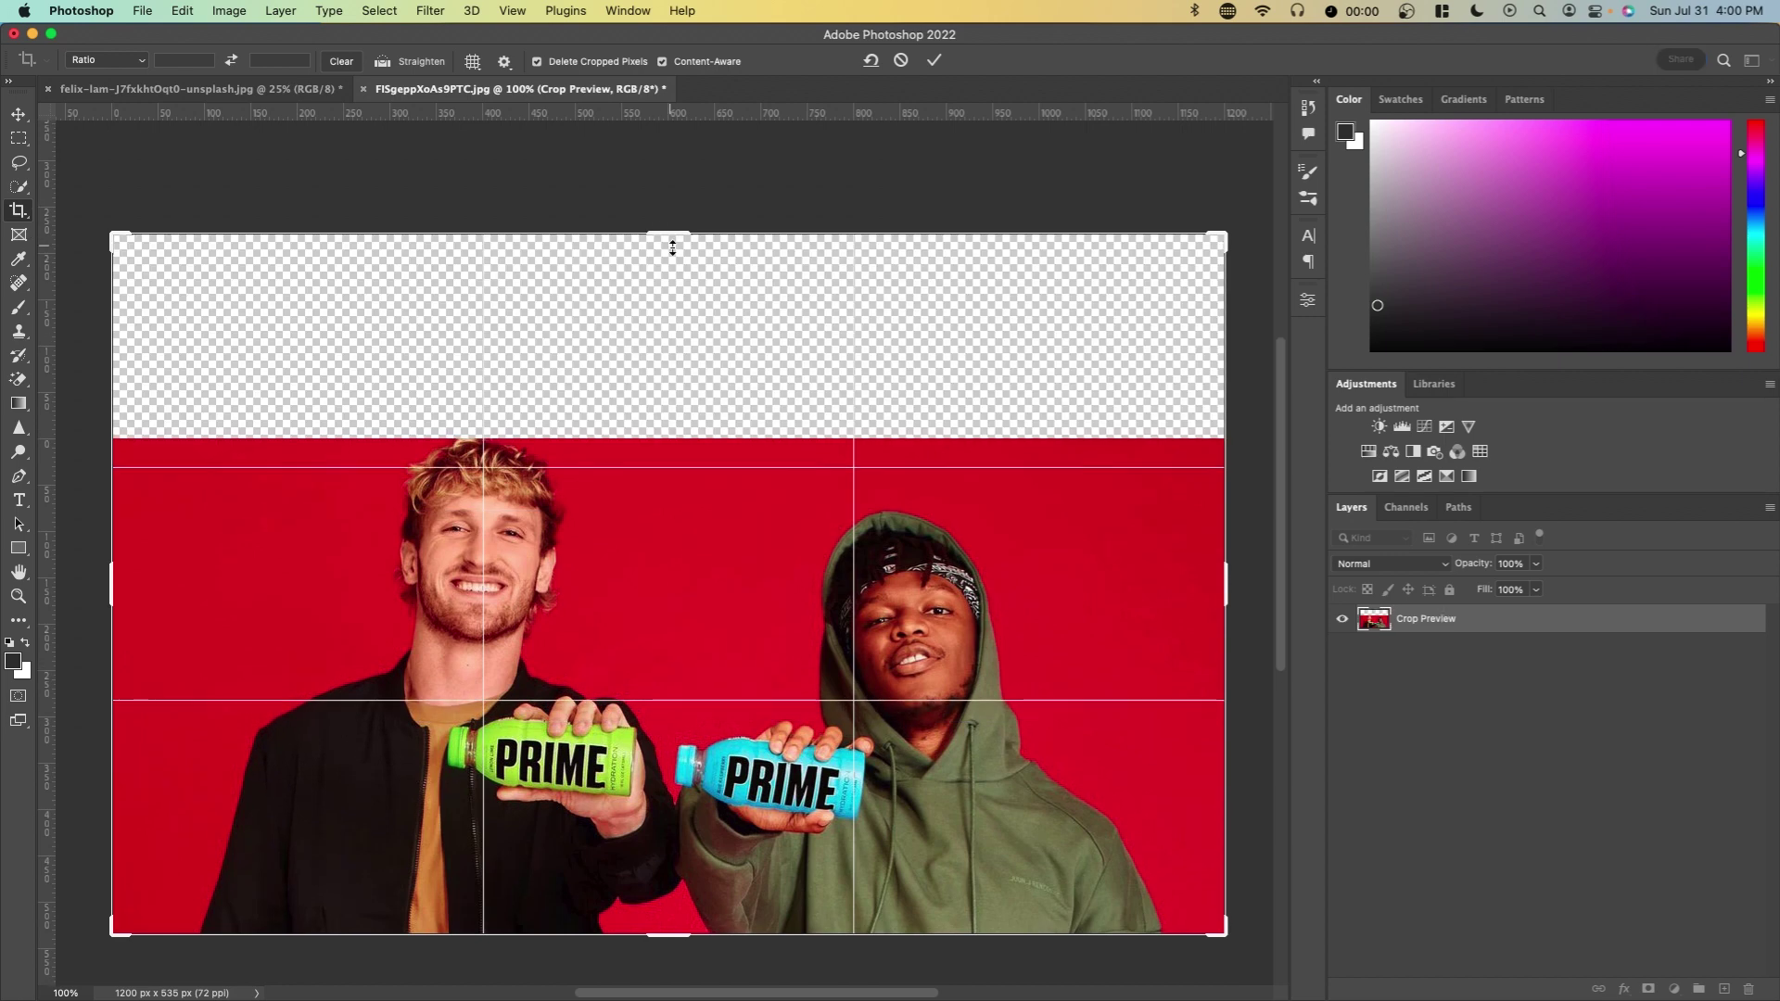
{"action": "scroll", "coordinate": [616, 404], "scroll_direction": "down", "scroll_amount": 1}
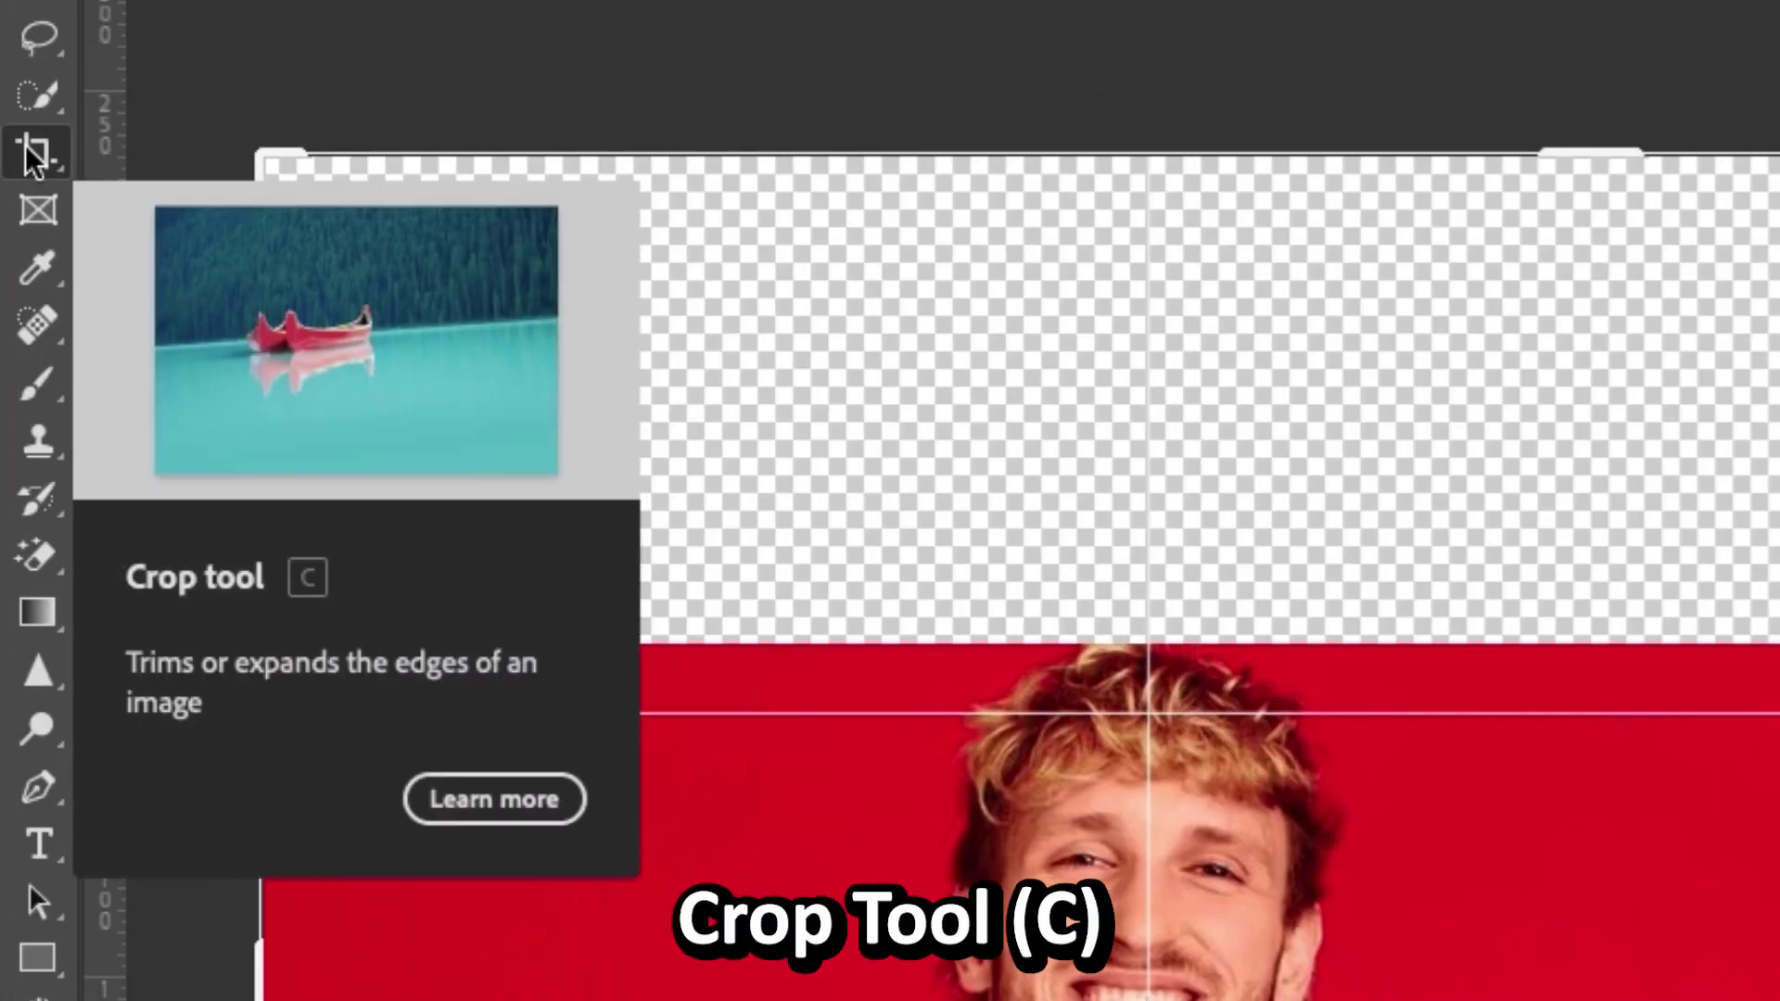
{"action": "scroll", "coordinate": [676, 291], "scroll_direction": "down", "scroll_amount": 2}
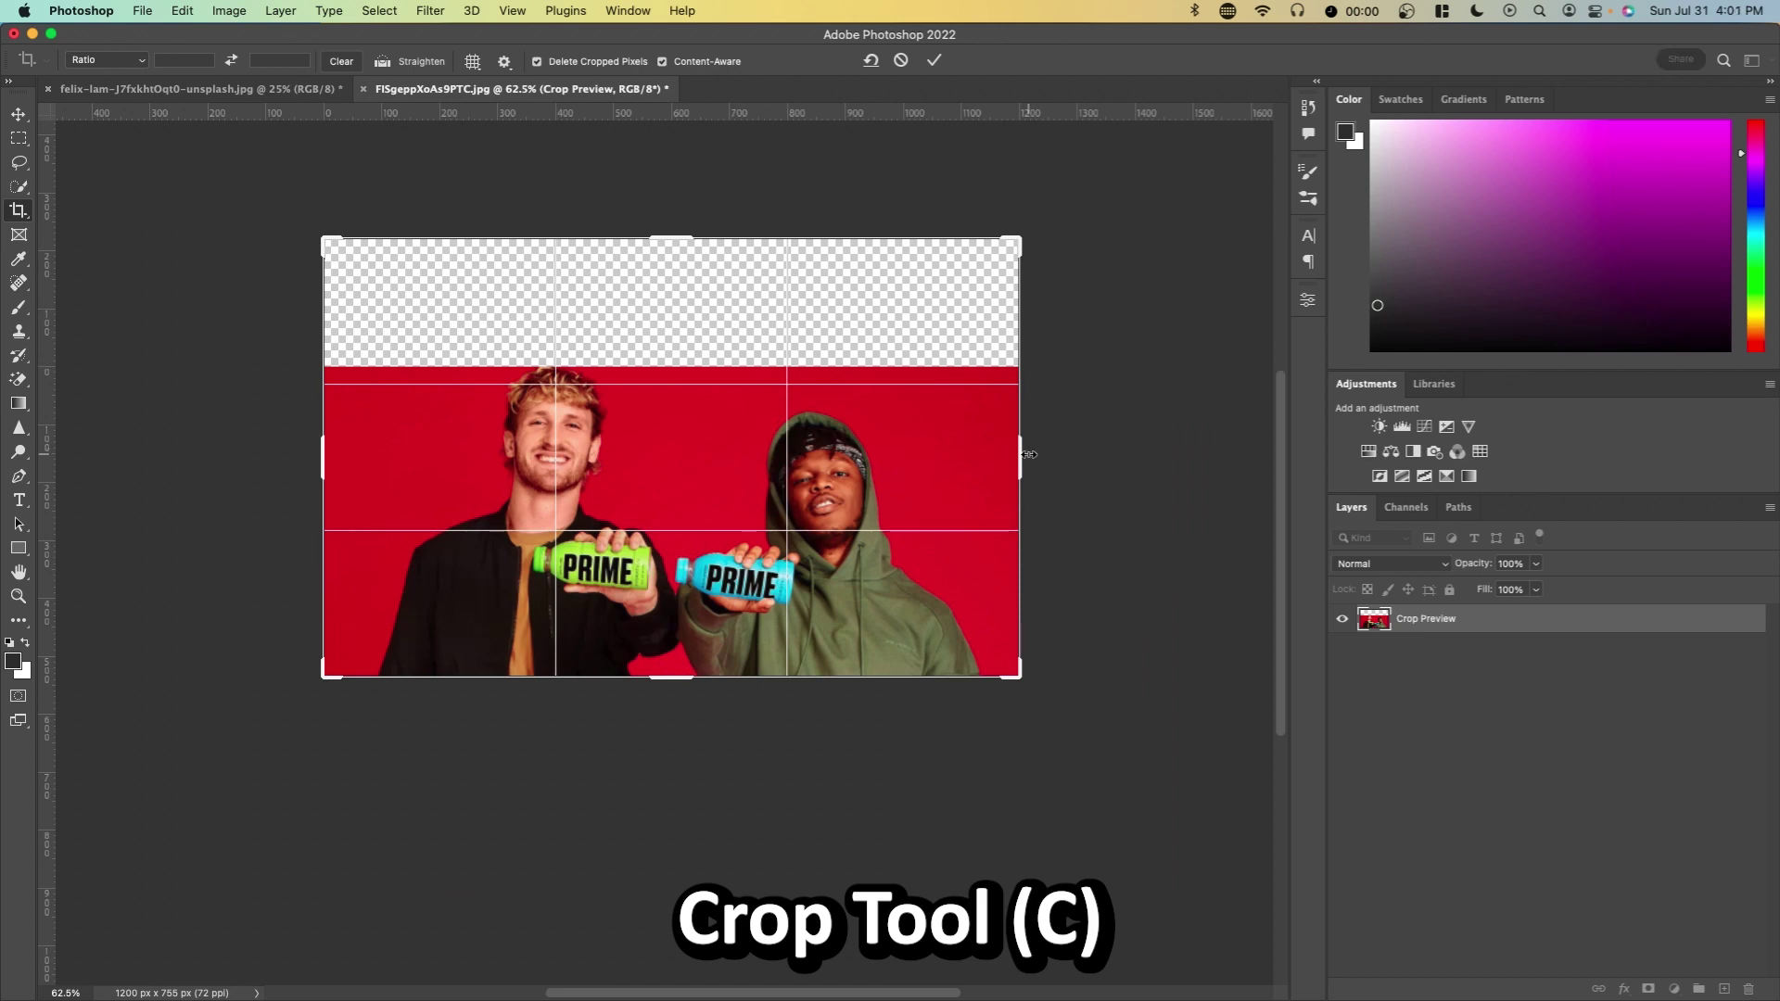
{"action": "left_click_drag", "start_coordinate": [1029, 454], "coordinate": [1122, 454]}
{"action": "left_click_drag", "start_coordinate": [669, 677], "coordinate": [686, 733]}
{"action": "scroll", "coordinate": [472, 631], "scroll_direction": "down", "scroll_amount": 2}
{"action": "key", "text": "super+z"}
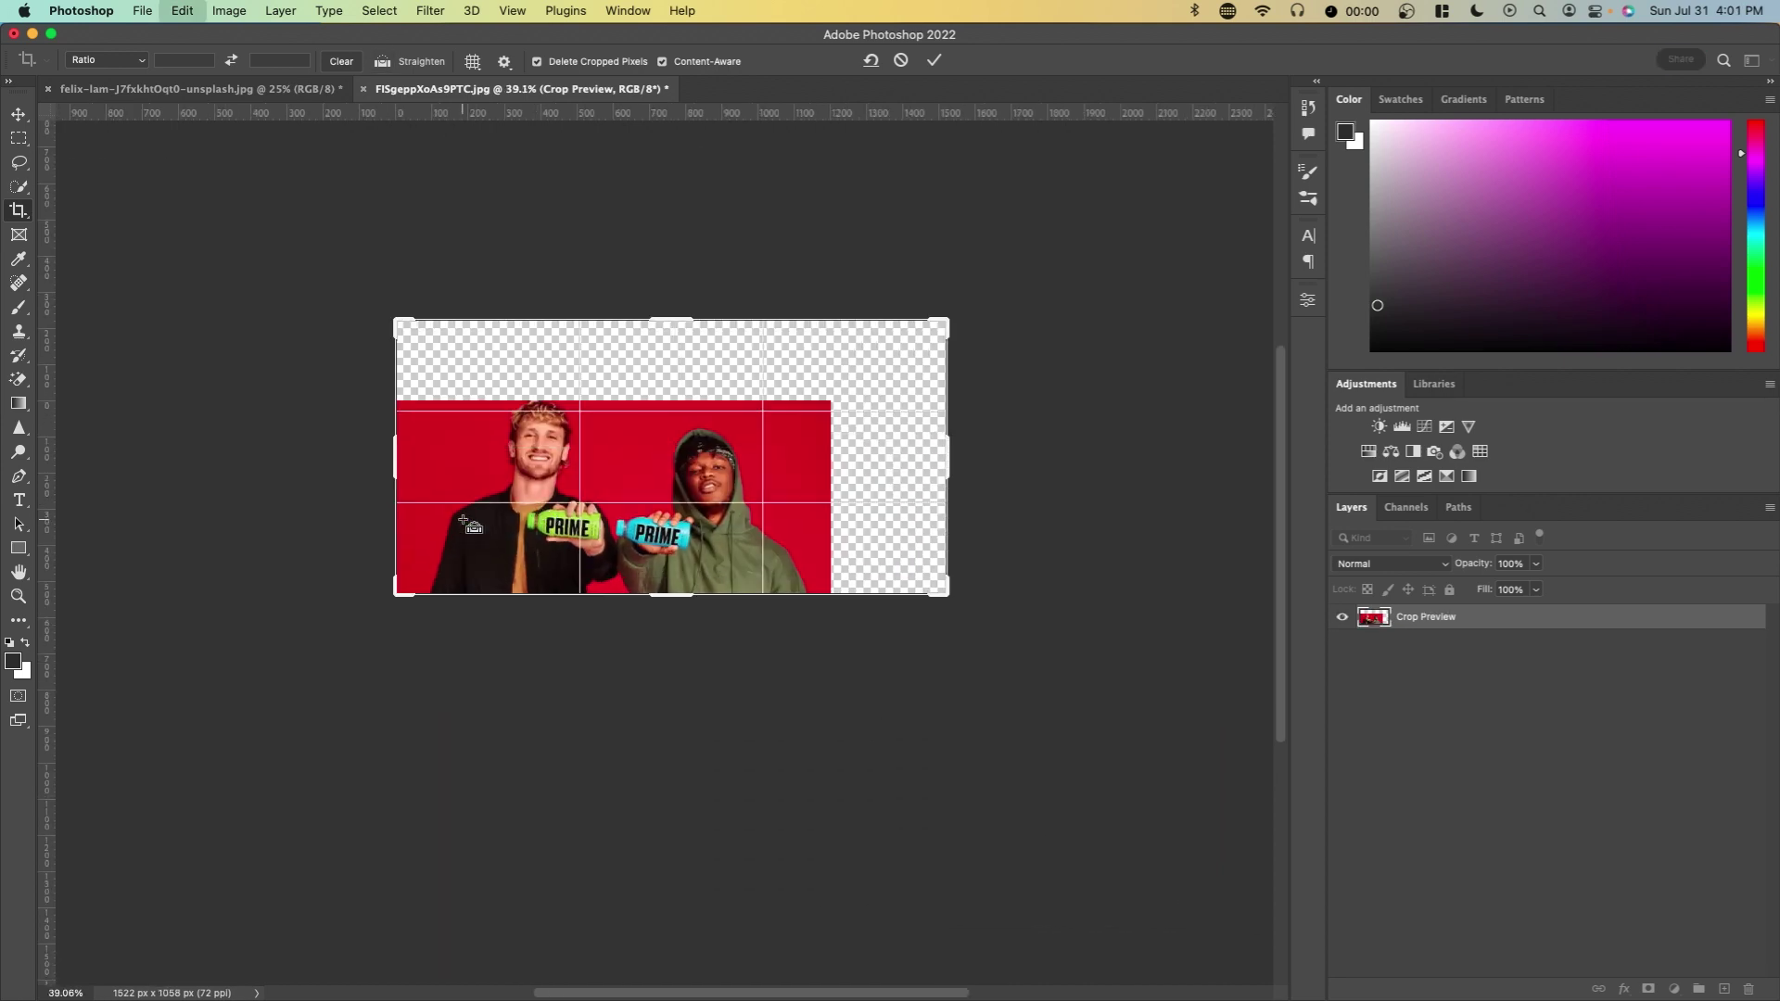
{"action": "key", "text": "super+shift+z"}
{"action": "key", "text": "super+1"}
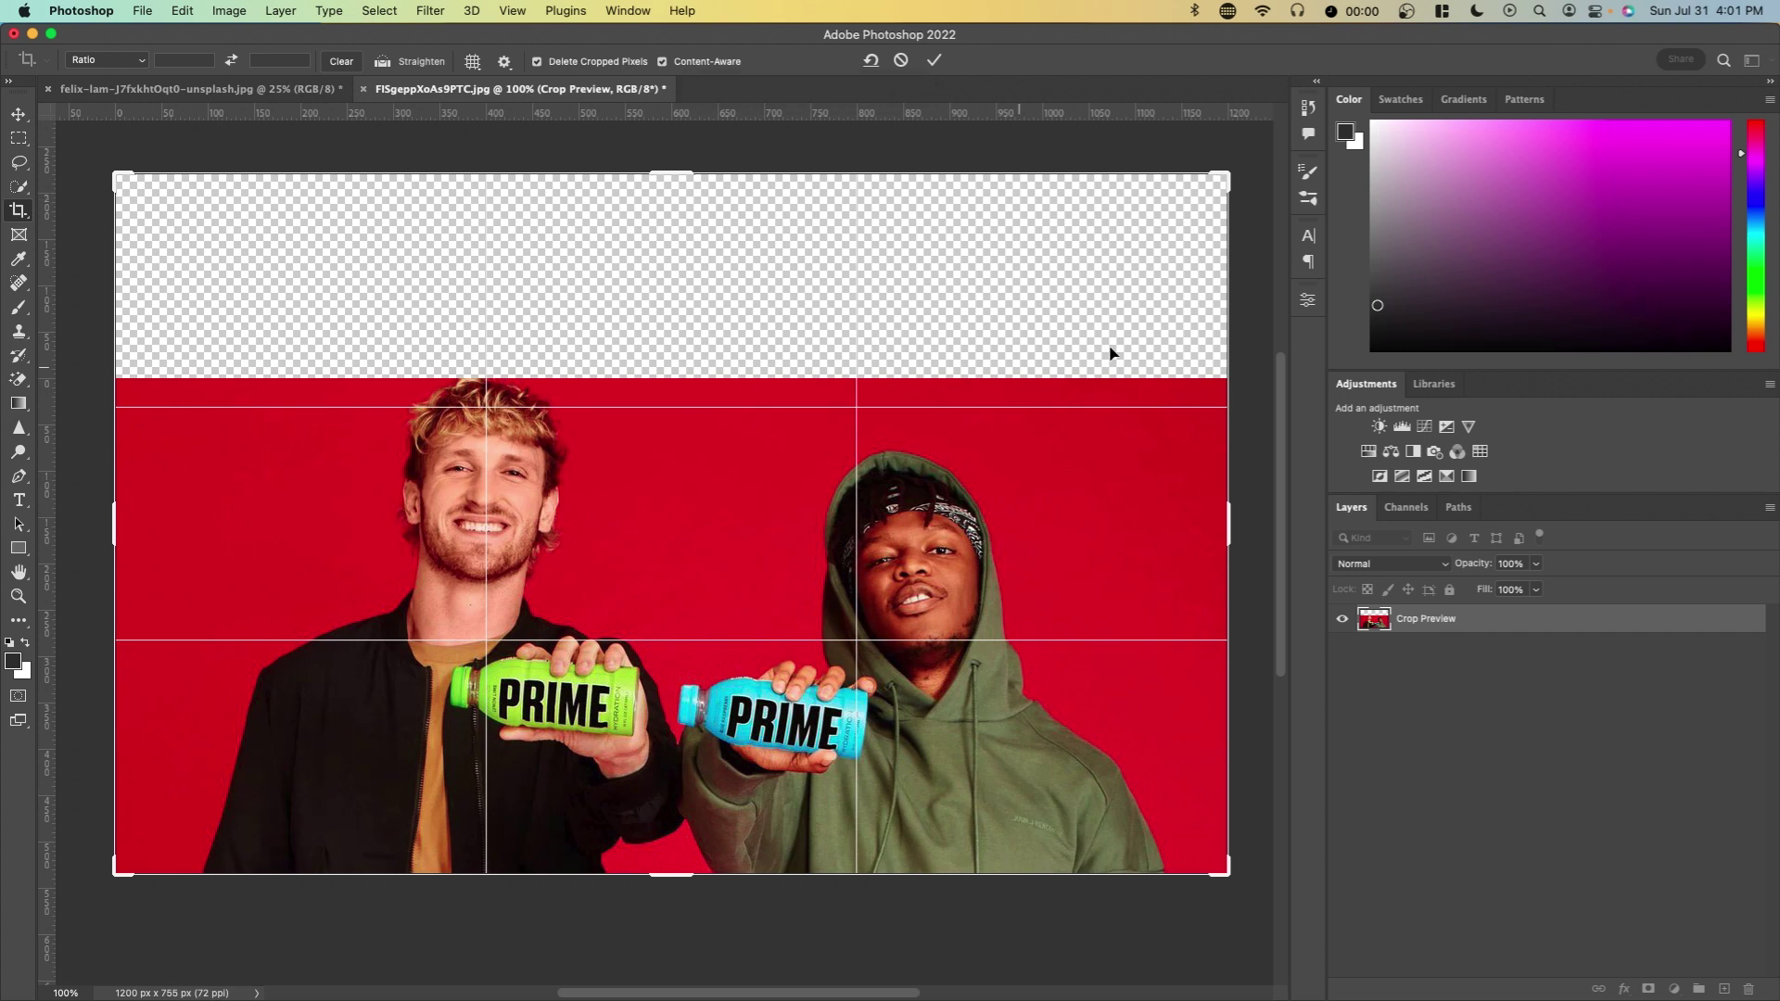
Commit the taller canvas and trace a closed pen path around the hair streak.
{"action": "left_click", "coordinate": [933, 63]}
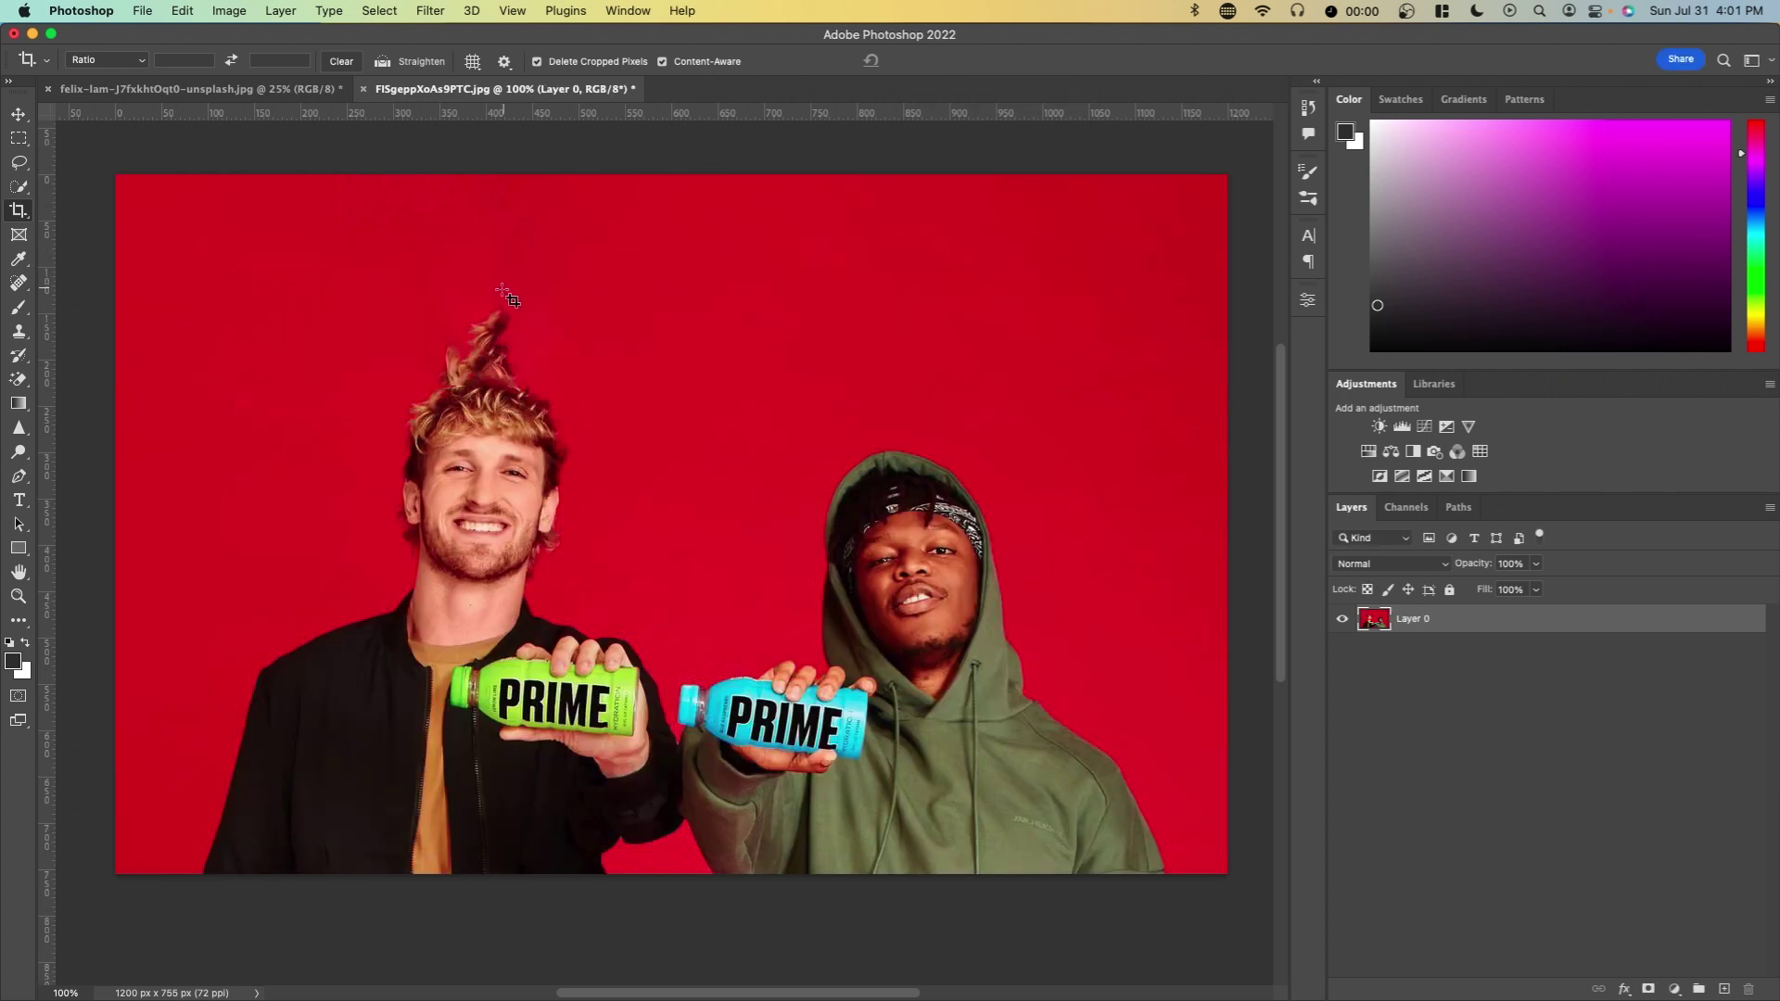
{"action": "scroll", "coordinate": [394, 360], "scroll_direction": "up", "scroll_amount": 3}
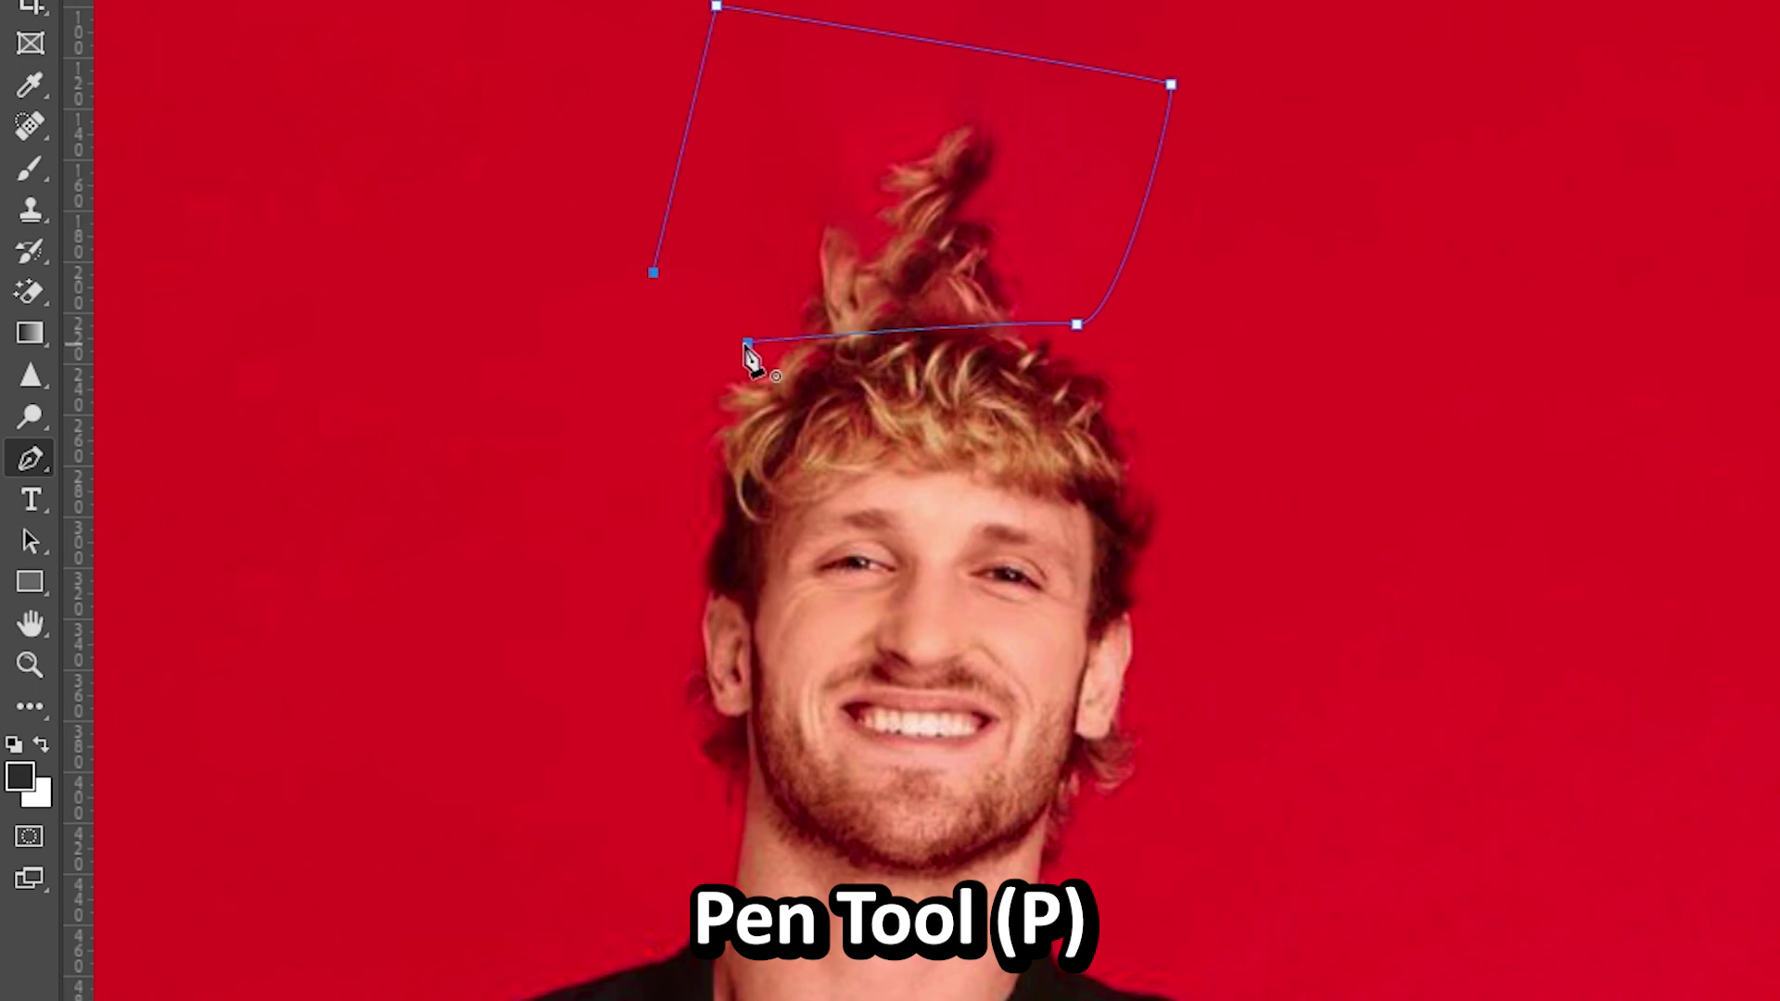
{"action": "left_click", "coordinate": [749, 344]}
{"action": "scroll", "coordinate": [788, 413], "scroll_direction": "down", "scroll_amount": 3}
Turn the path into an unfeathered selection and bring up Content-Aware Fill.
{"action": "right_click", "coordinate": [1113, 228]}
{"action": "left_click", "coordinate": [1252, 389]}
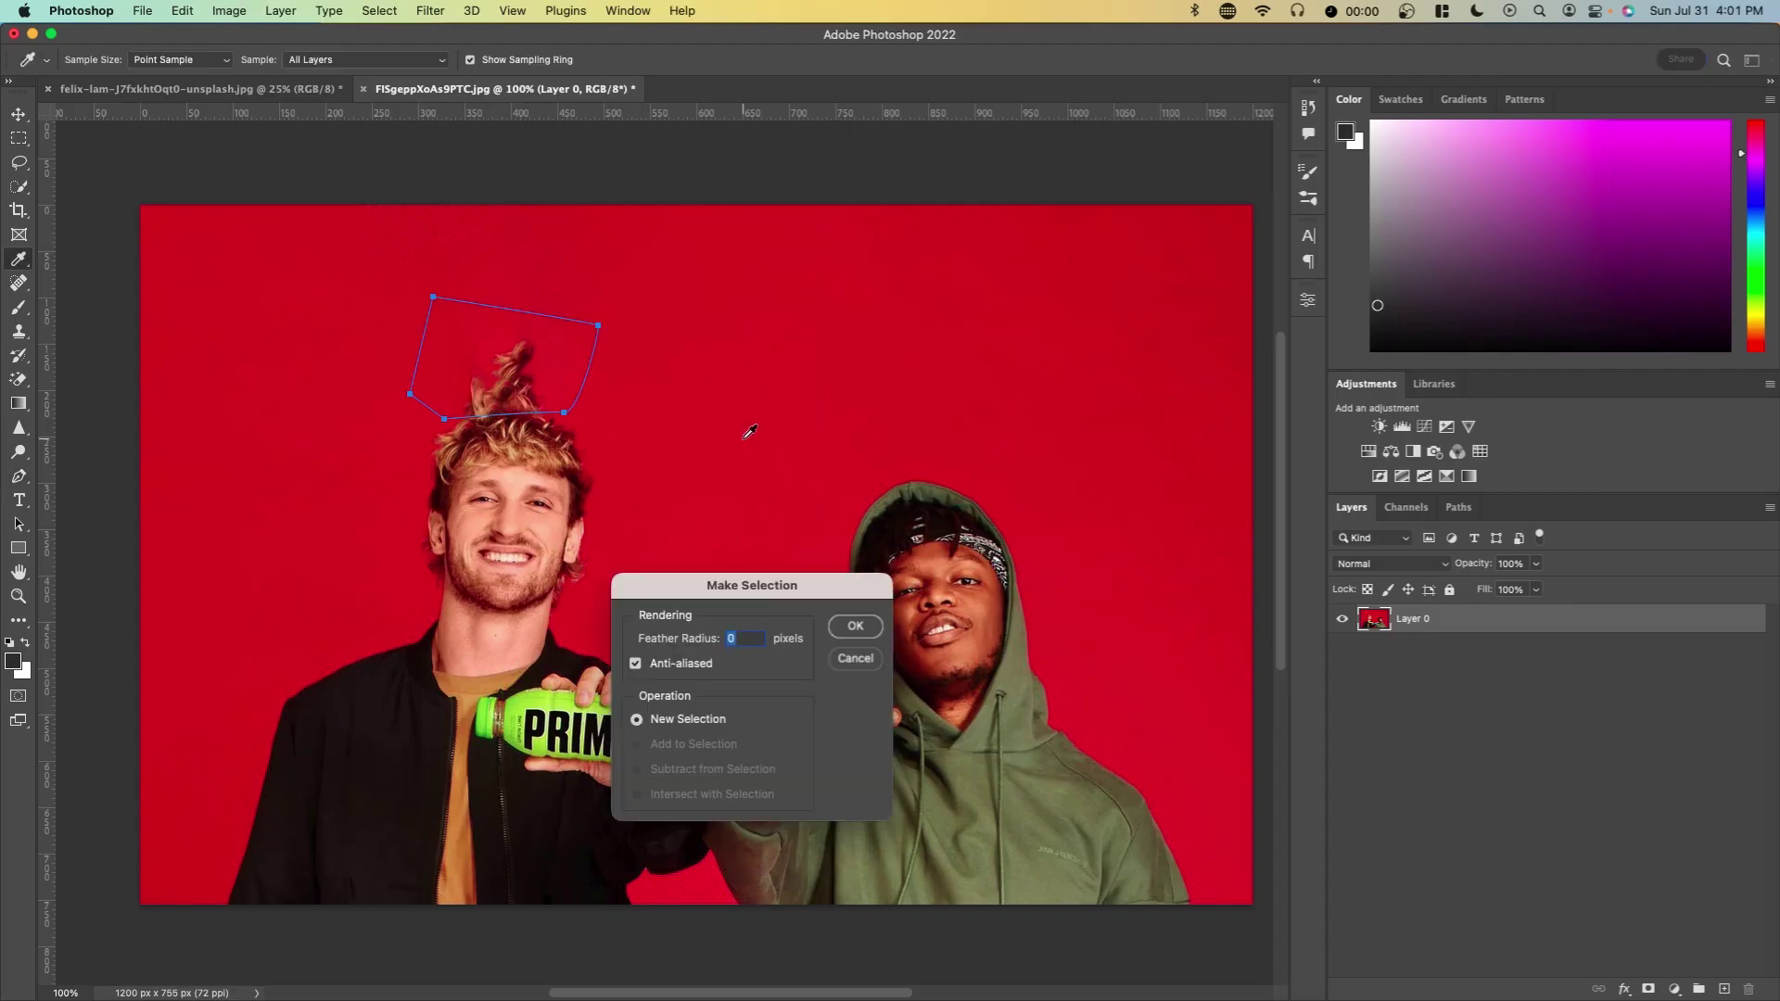
{"action": "key", "text": "Return"}
{"action": "left_click", "coordinate": [182, 10]}
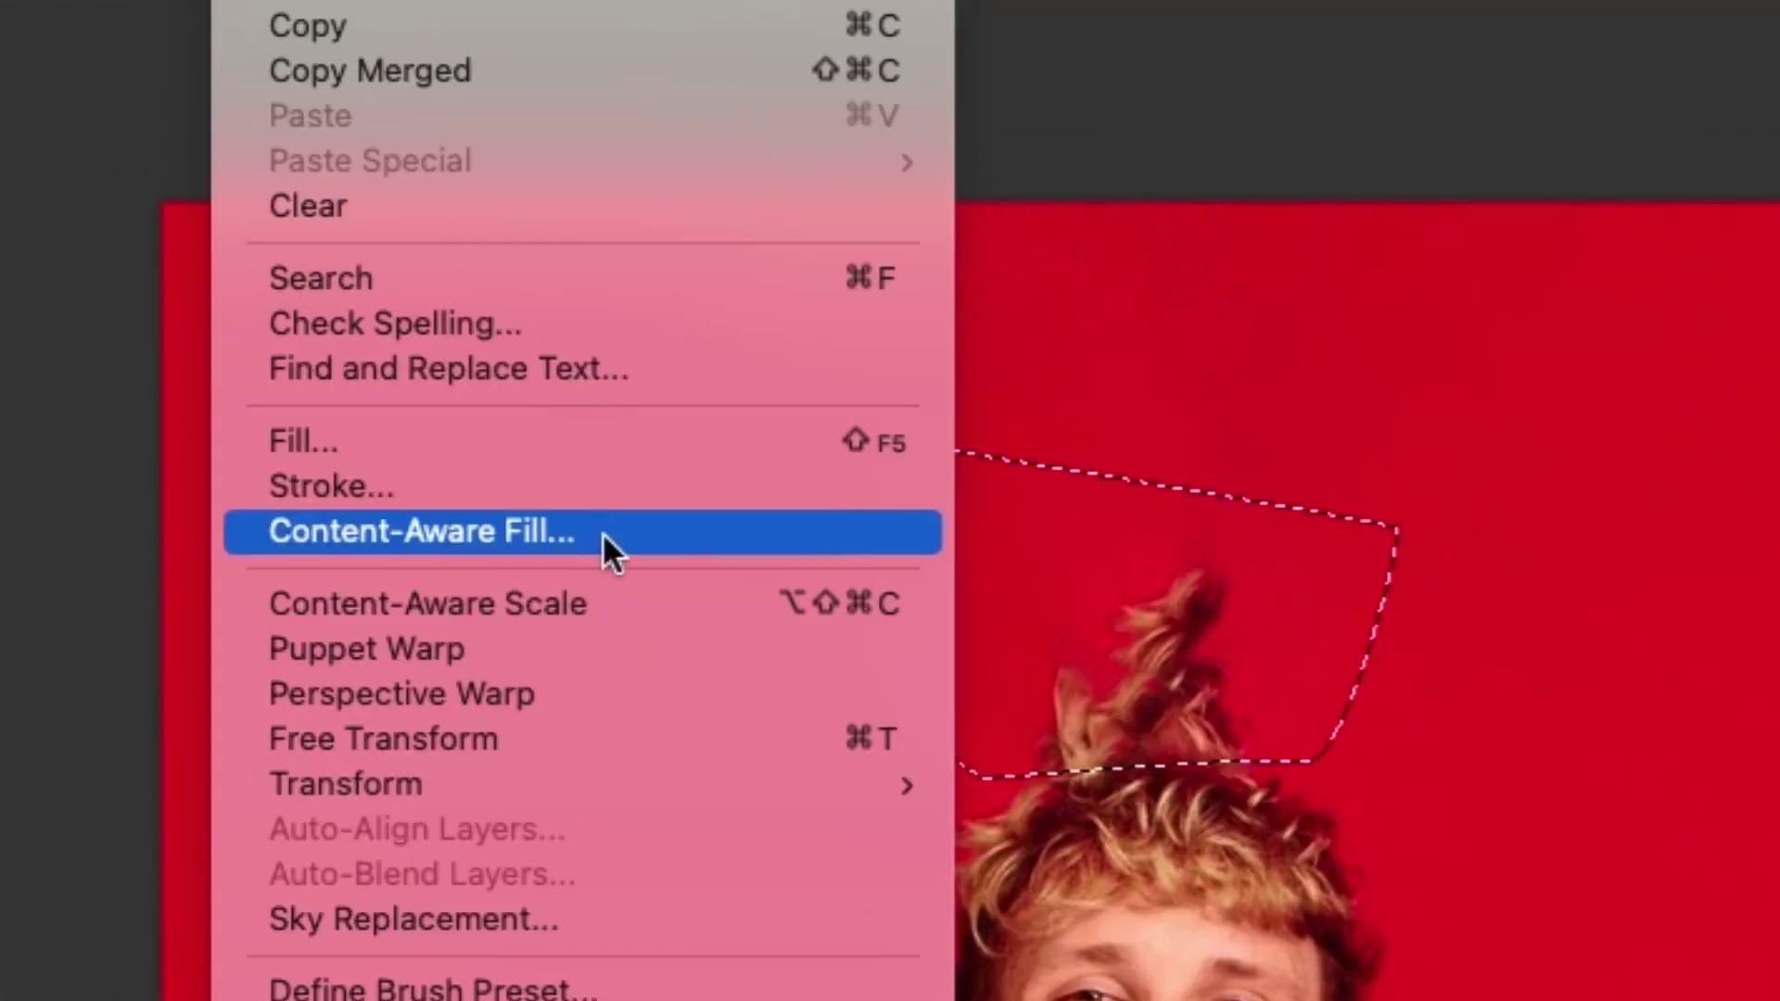
{"action": "left_click", "coordinate": [928, 545]}
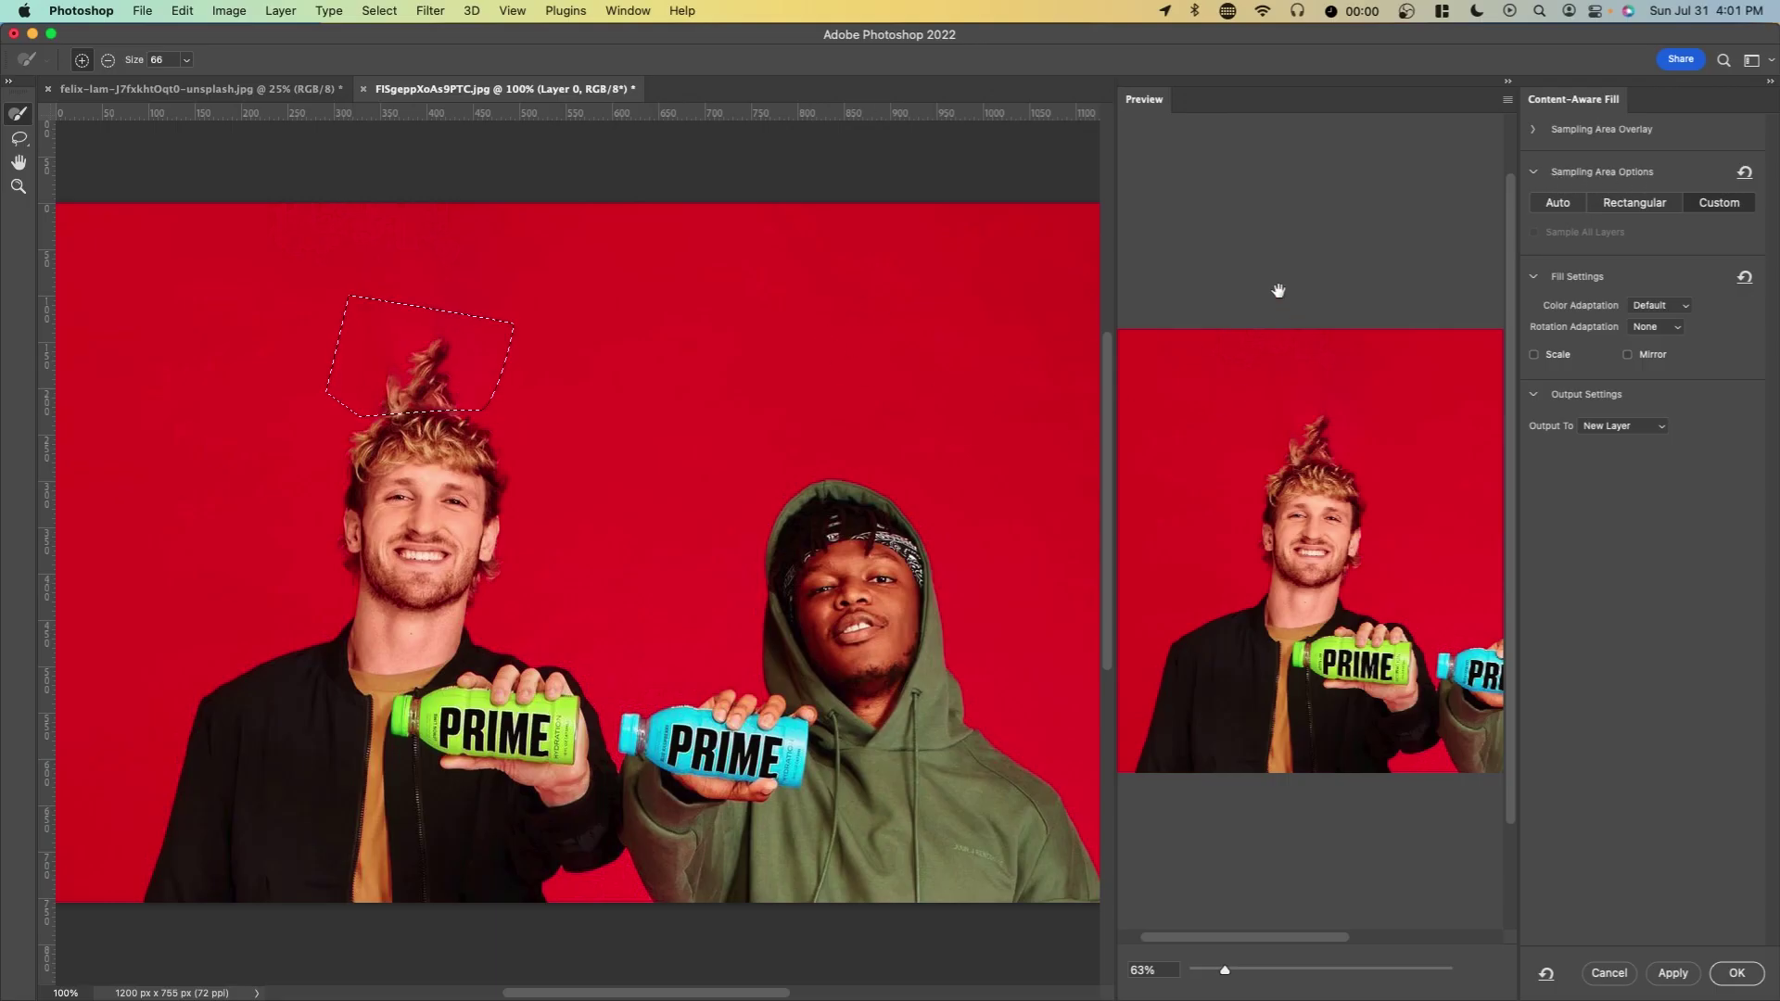
Set a Custom sampling area painted over the red background above and left of the heads.
{"action": "left_click", "coordinate": [1579, 211]}
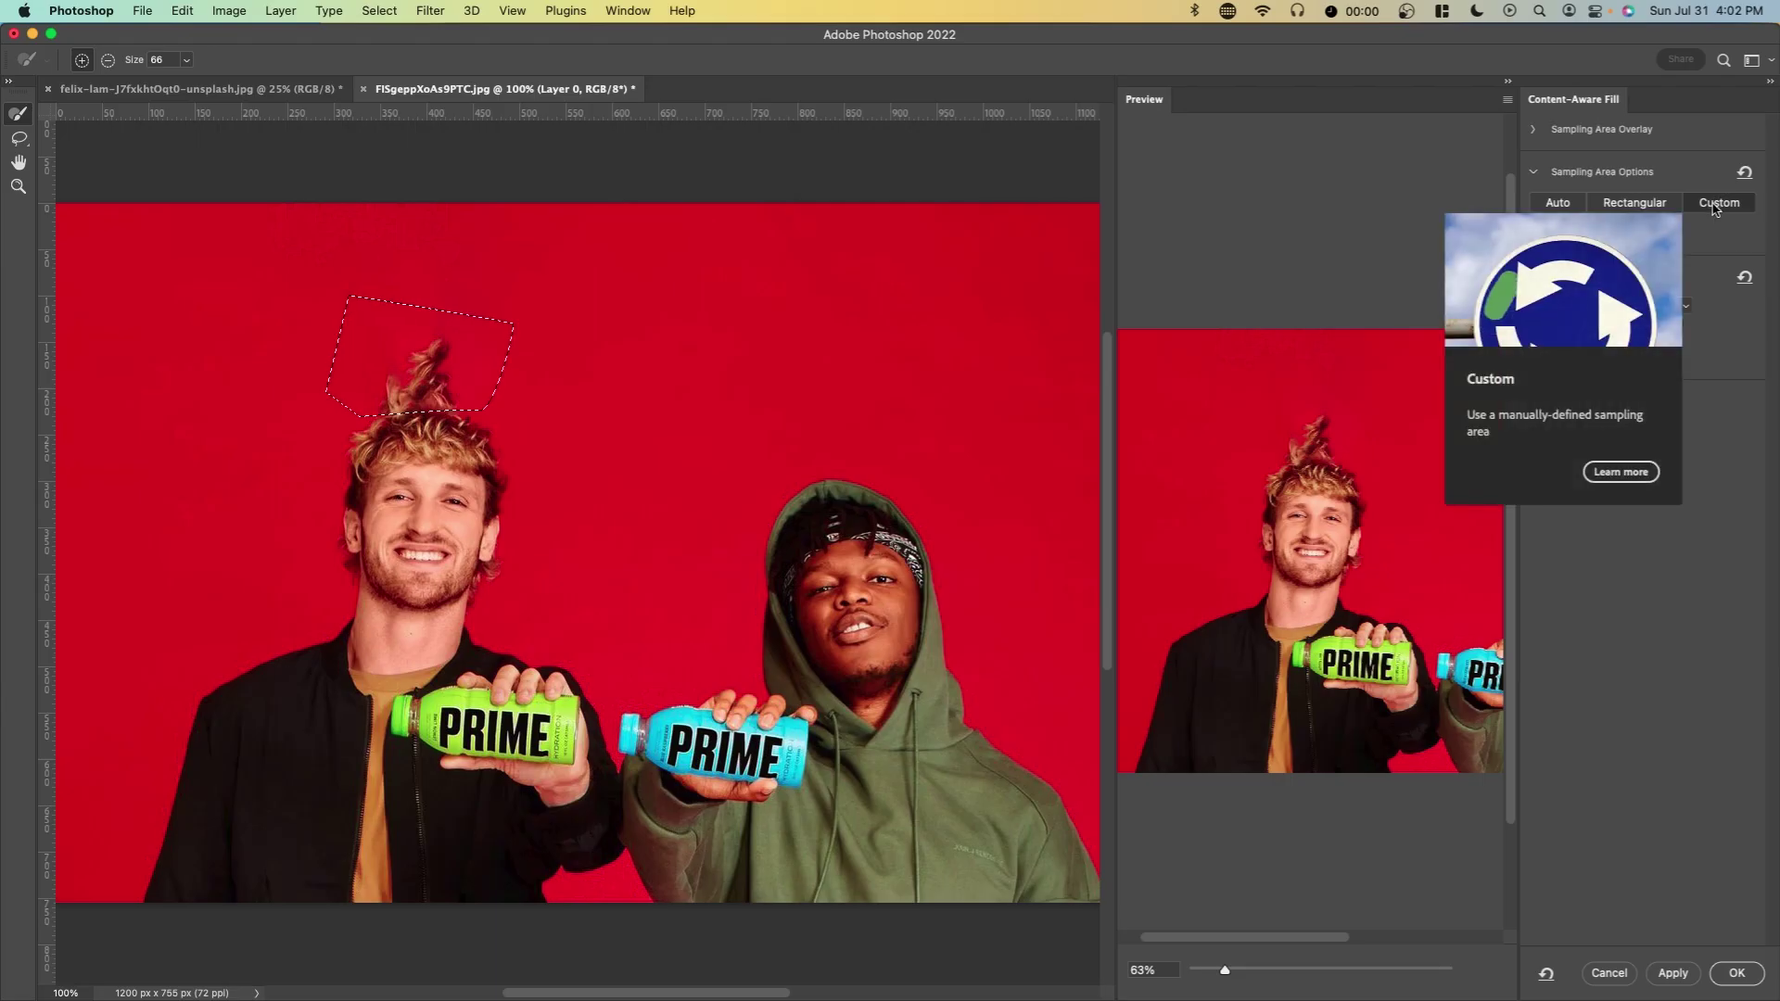
{"action": "mouse_move", "coordinate": [767, 318]}
{"action": "left_mouse_down"}
{"action": "mouse_move", "coordinate": [858, 289]}
{"action": "mouse_move", "coordinate": [668, 437]}
{"action": "mouse_move", "coordinate": [695, 366]}
{"action": "mouse_move", "coordinate": [927, 385]}
{"action": "left_mouse_up"}
{"action": "mouse_move", "coordinate": [707, 351]}
{"action": "left_mouse_down"}
{"action": "mouse_move", "coordinate": [593, 223]}
{"action": "mouse_move", "coordinate": [158, 306]}
{"action": "mouse_move", "coordinate": [269, 501]}
{"action": "left_mouse_up"}
{"action": "mouse_move", "coordinate": [581, 397]}
{"action": "left_mouse_down"}
{"action": "mouse_move", "coordinate": [259, 385]}
{"action": "mouse_move", "coordinate": [198, 636]}
{"action": "mouse_move", "coordinate": [107, 449]}
{"action": "mouse_move", "coordinate": [148, 520]}
{"action": "left_mouse_up"}
{"action": "scroll", "coordinate": [727, 323], "scroll_direction": "down", "scroll_amount": 2}
{"action": "mouse_move", "coordinate": [727, 323]}
{"action": "left_mouse_down"}
{"action": "mouse_move", "coordinate": [882, 381]}
{"action": "mouse_move", "coordinate": [747, 381]}
{"action": "mouse_move", "coordinate": [756, 544]}
{"action": "mouse_move", "coordinate": [835, 477]}
{"action": "mouse_move", "coordinate": [822, 349]}
{"action": "left_mouse_up"}
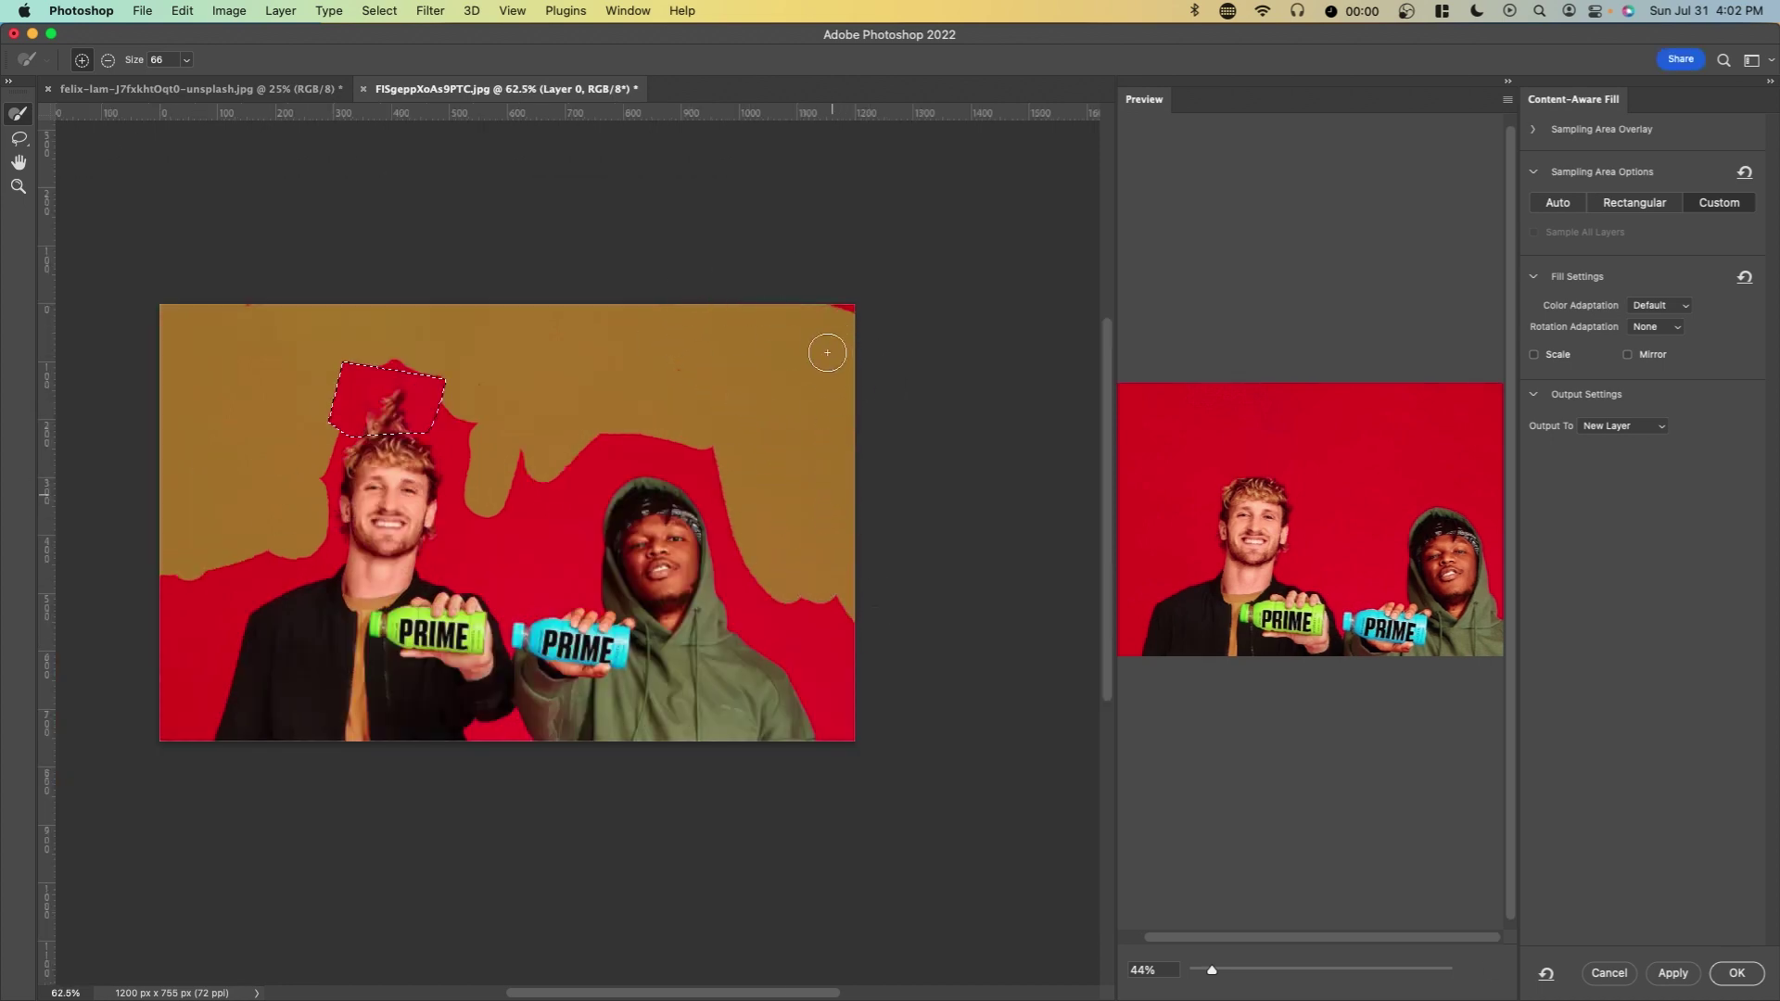
{"action": "key", "text": "alt"}
{"action": "scroll", "coordinate": [344, 487], "scroll_direction": "up", "scroll_amount": 2}
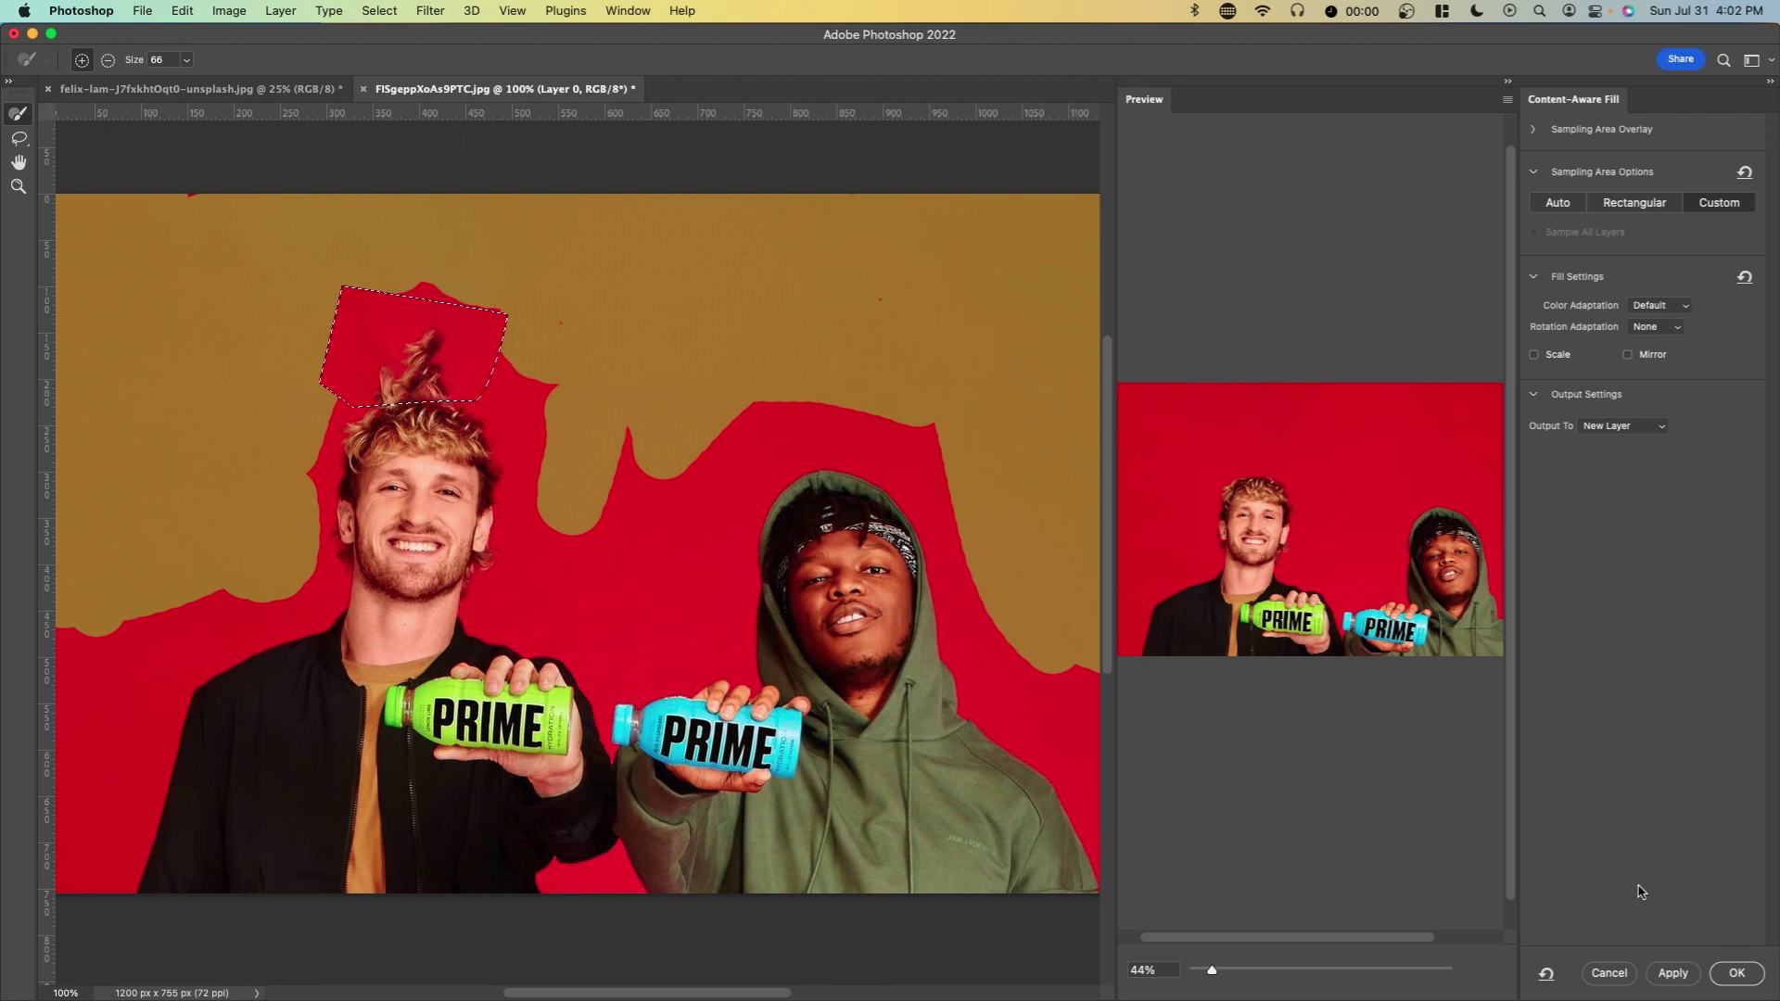
Apply the fill onto the new Layer 0 copy, accept it, and deselect.
{"action": "left_click", "coordinate": [1674, 974]}
{"action": "left_click", "coordinate": [1736, 974]}
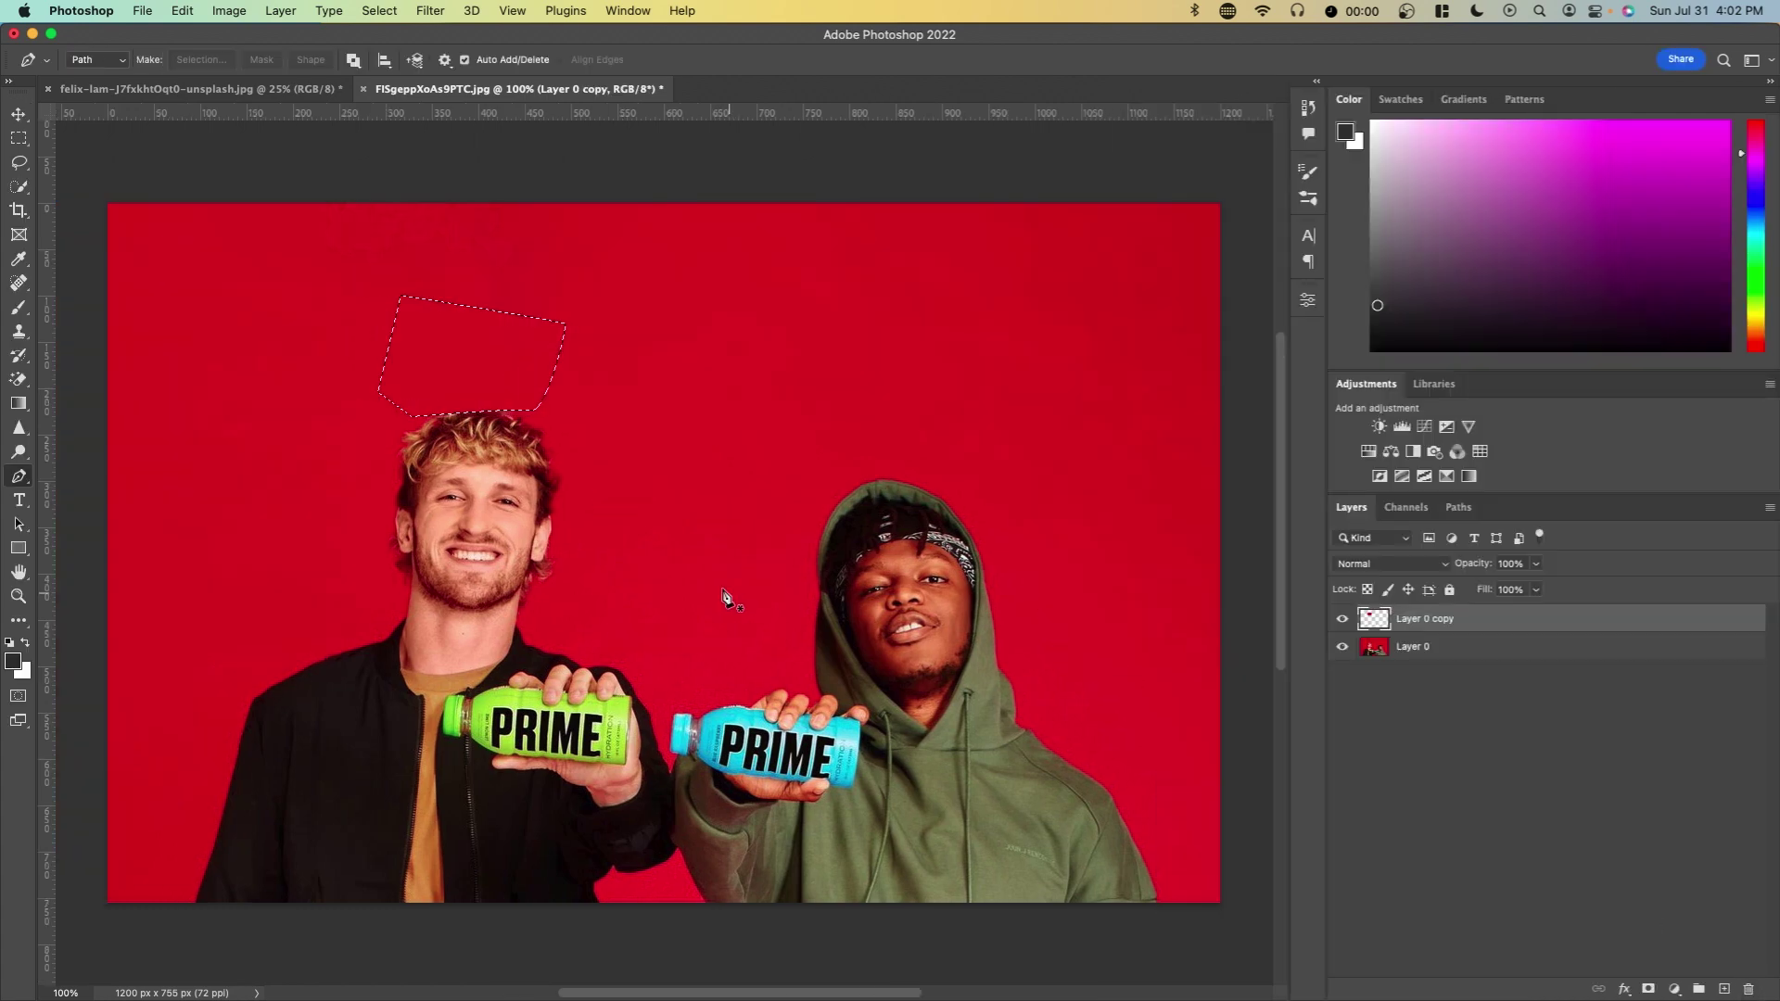
{"action": "key", "text": "super+d"}
{"action": "scroll", "coordinate": [583, 496], "scroll_direction": "down", "scroll_amount": 2}
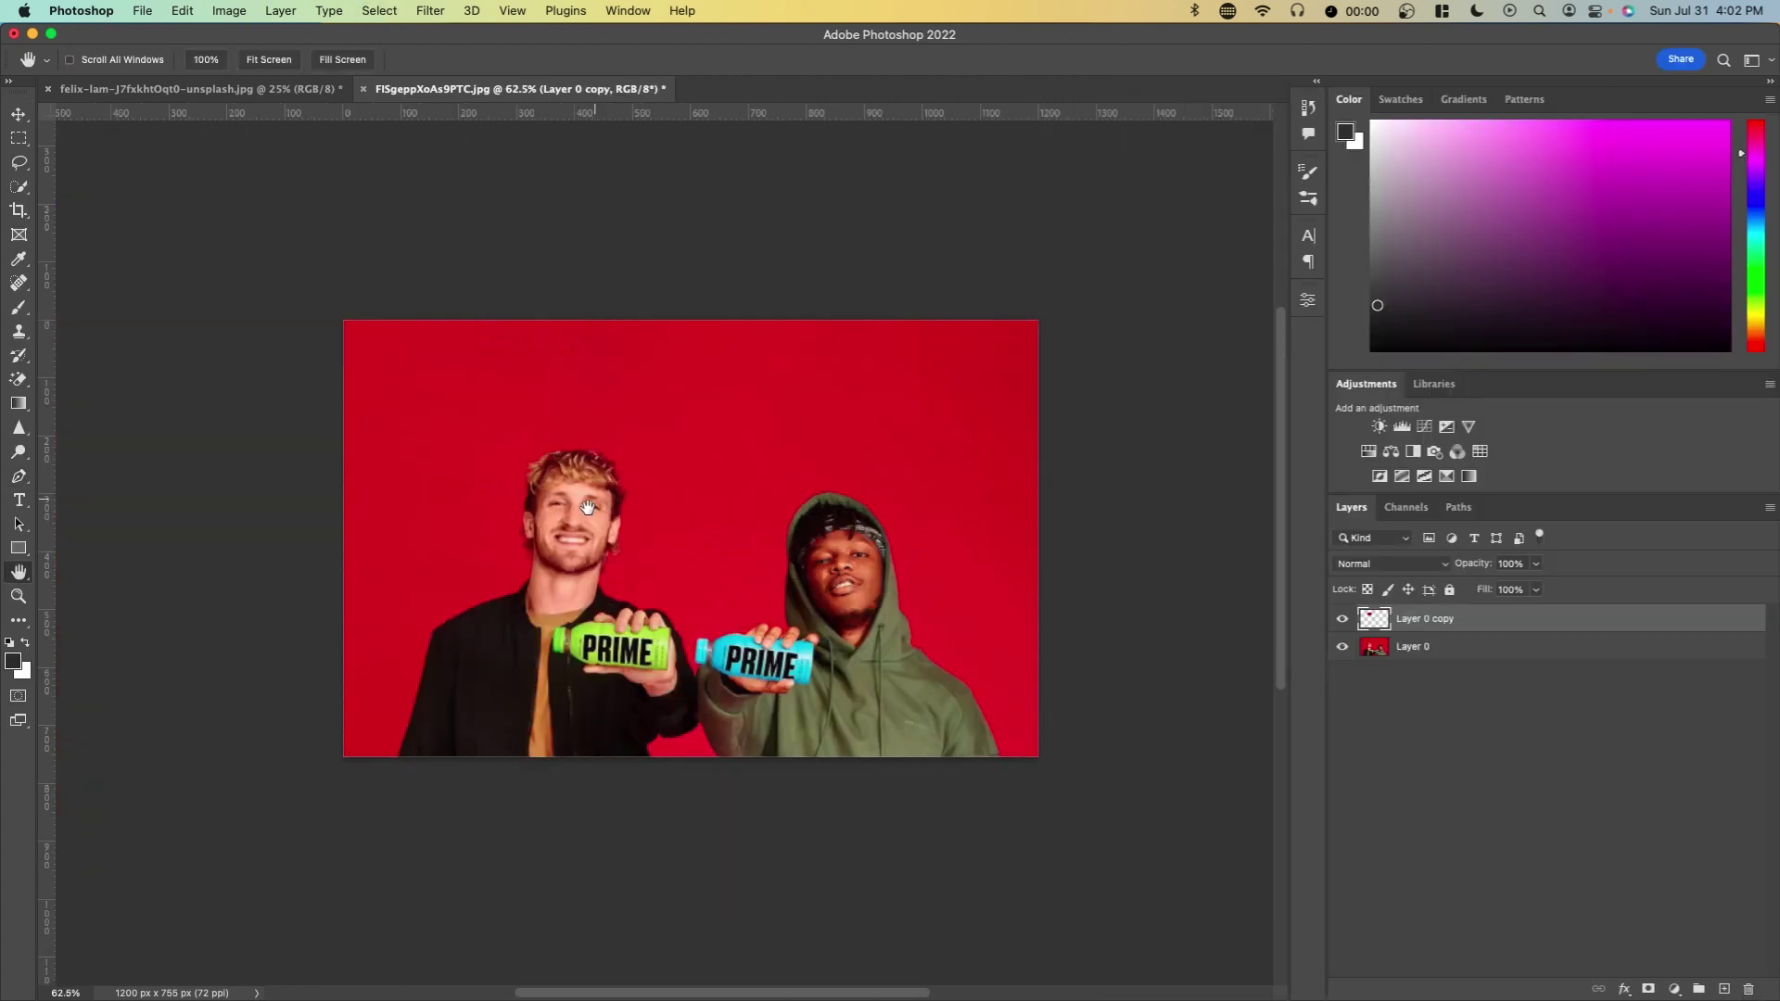
In the mountain lake document, Content-Aware Scale the image up to the canvas top and commit.
{"action": "left_click", "coordinate": [20, 114]}
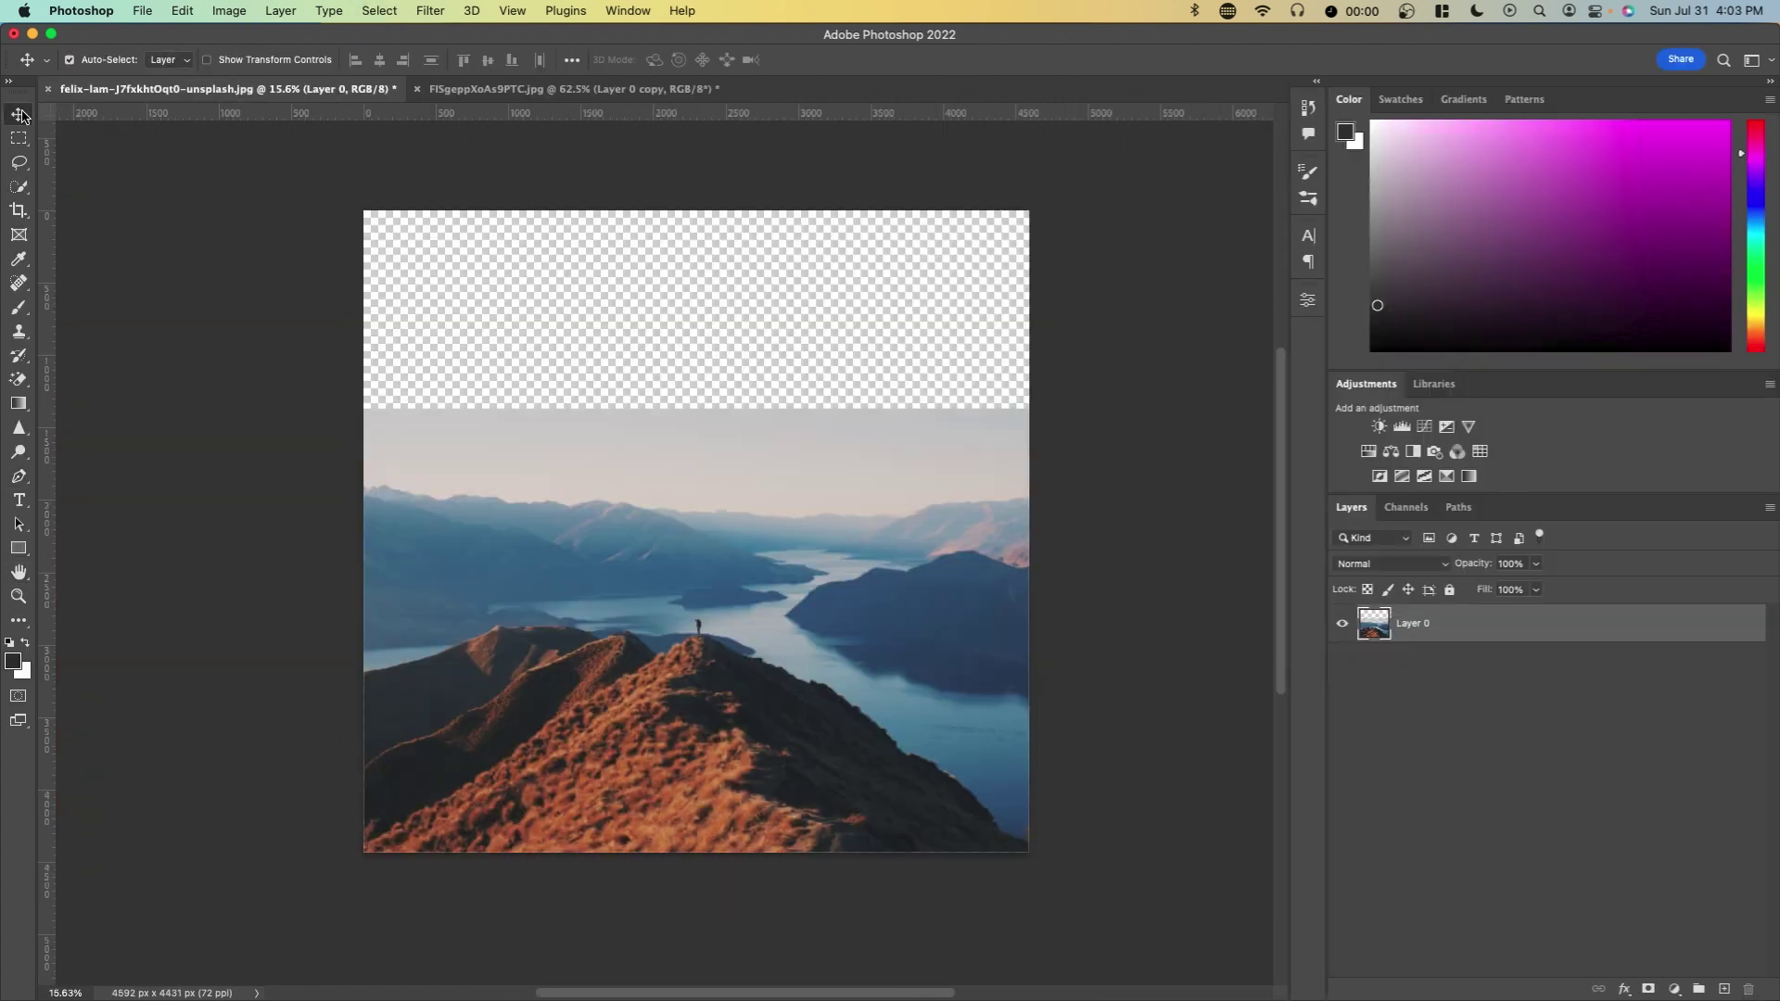
{"action": "left_click", "coordinate": [185, 17]}
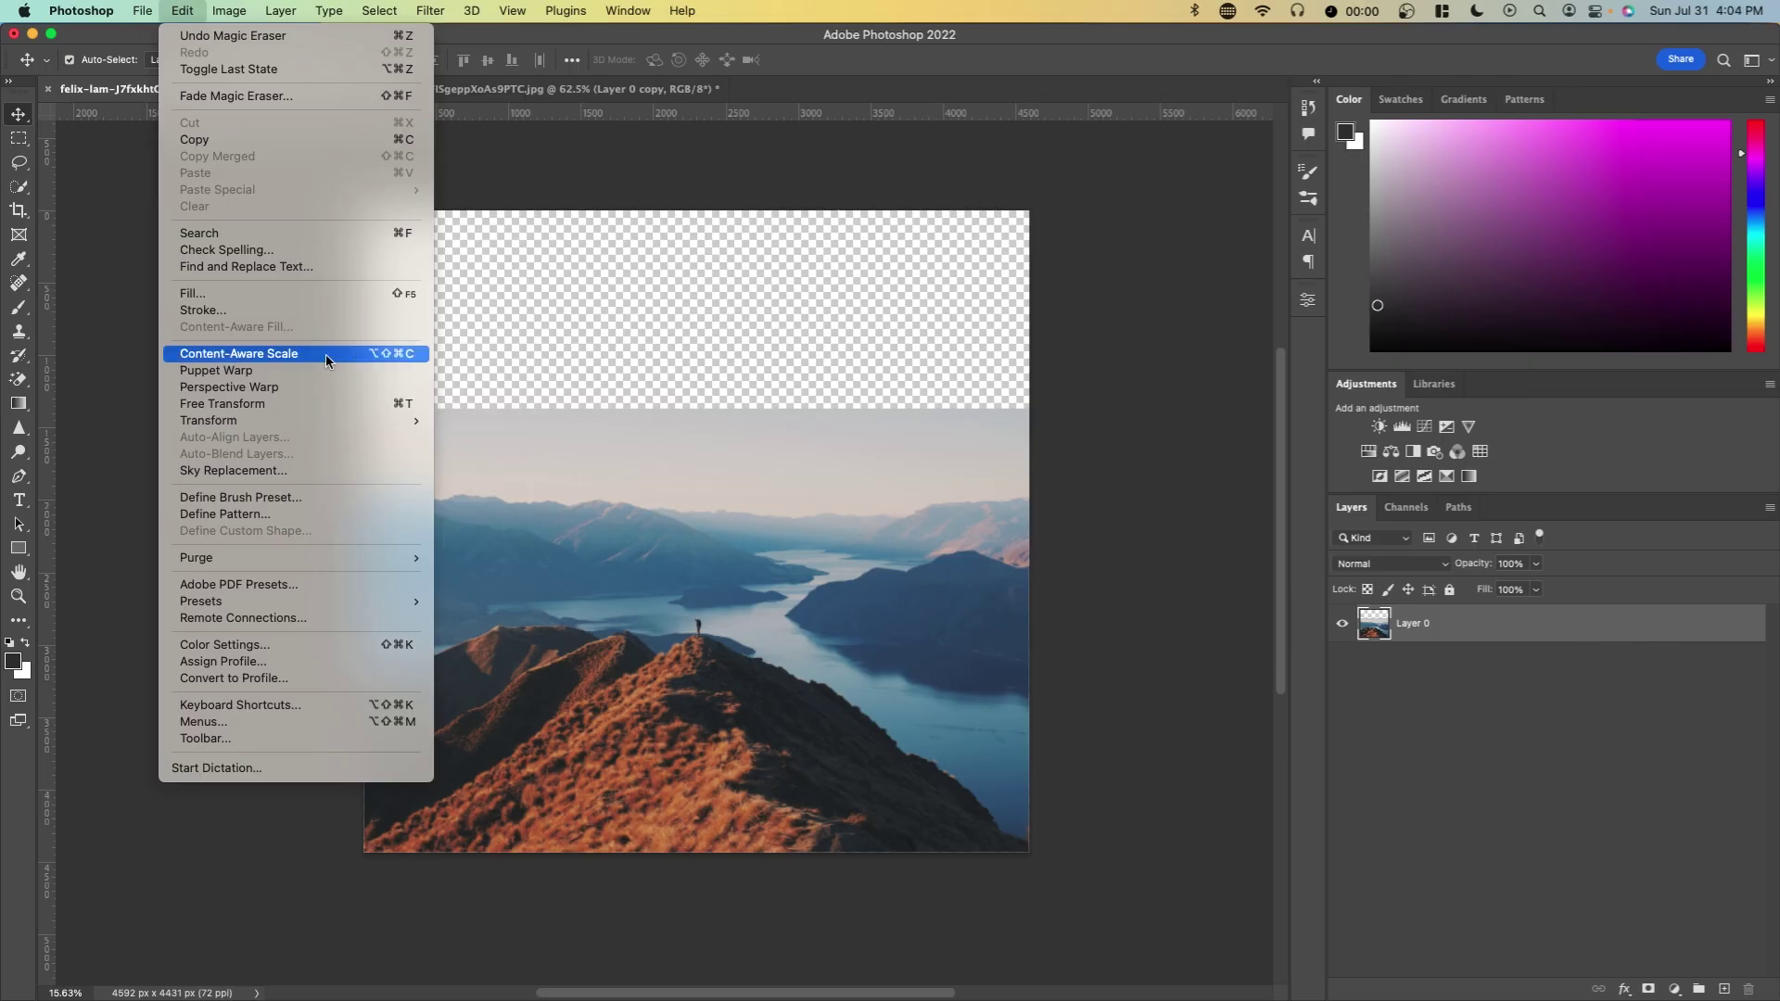
{"action": "left_click", "coordinate": [326, 359]}
{"action": "left_click_drag", "start_coordinate": [696, 408], "coordinate": [696, 231]}
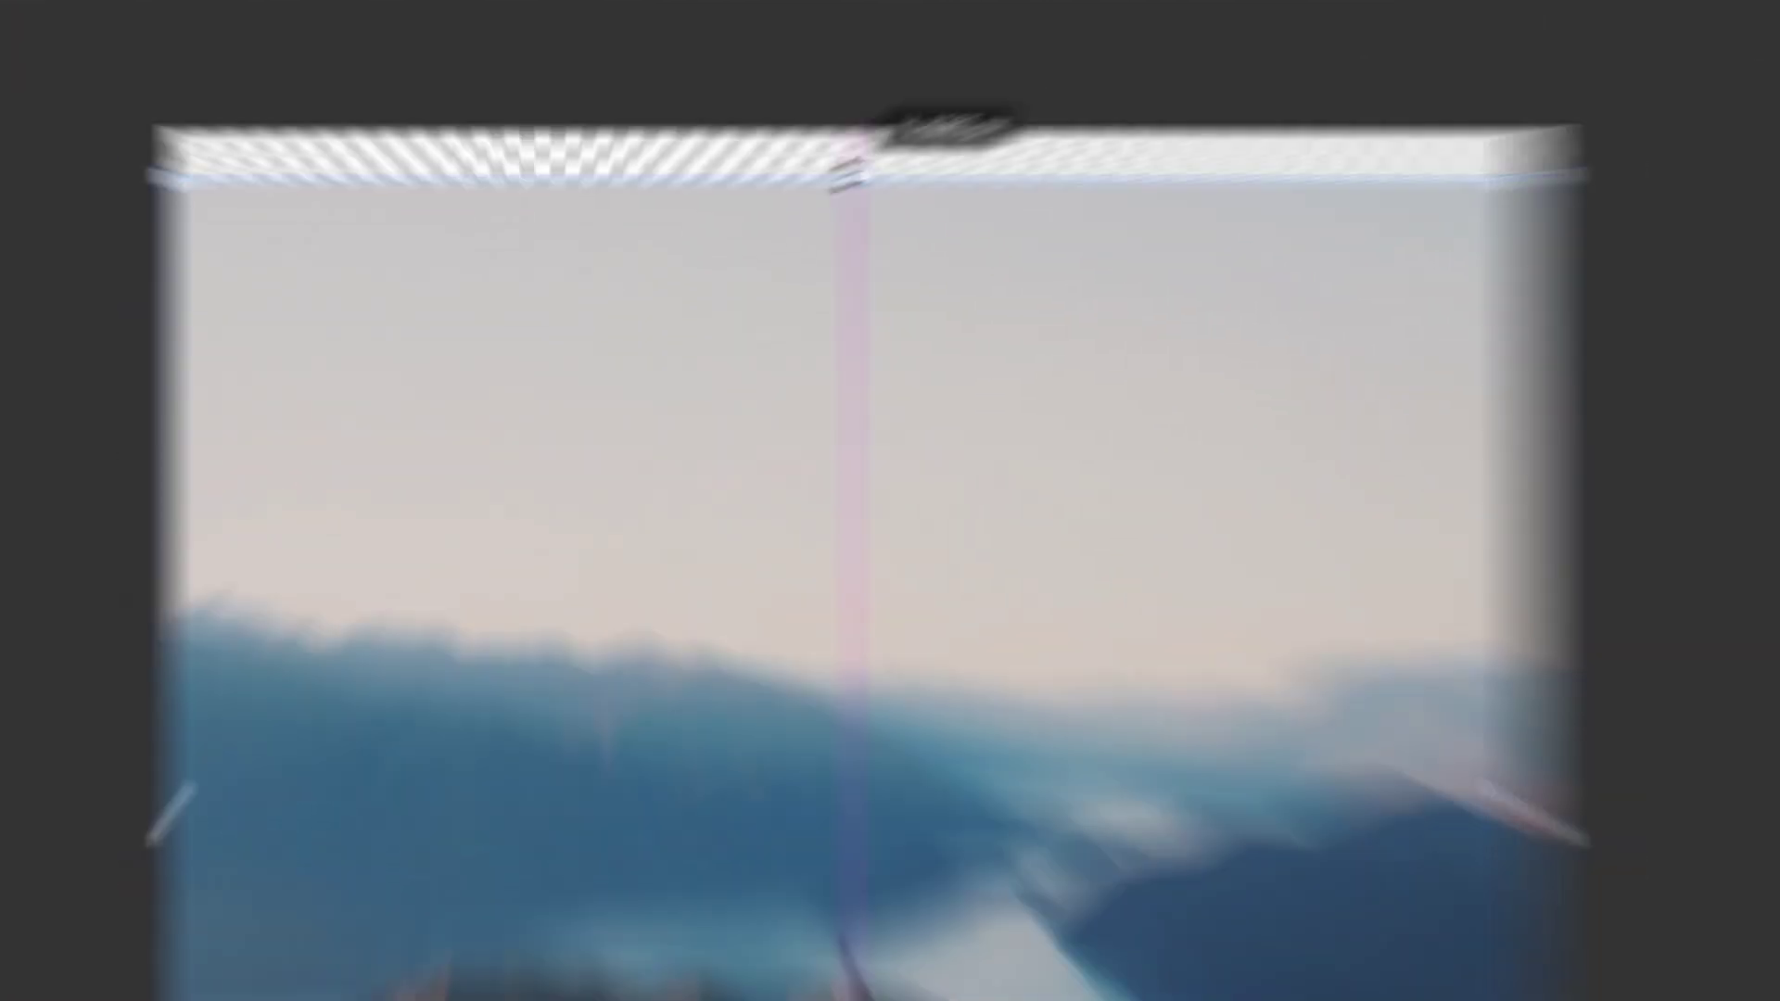
{"action": "key", "text": "Return"}
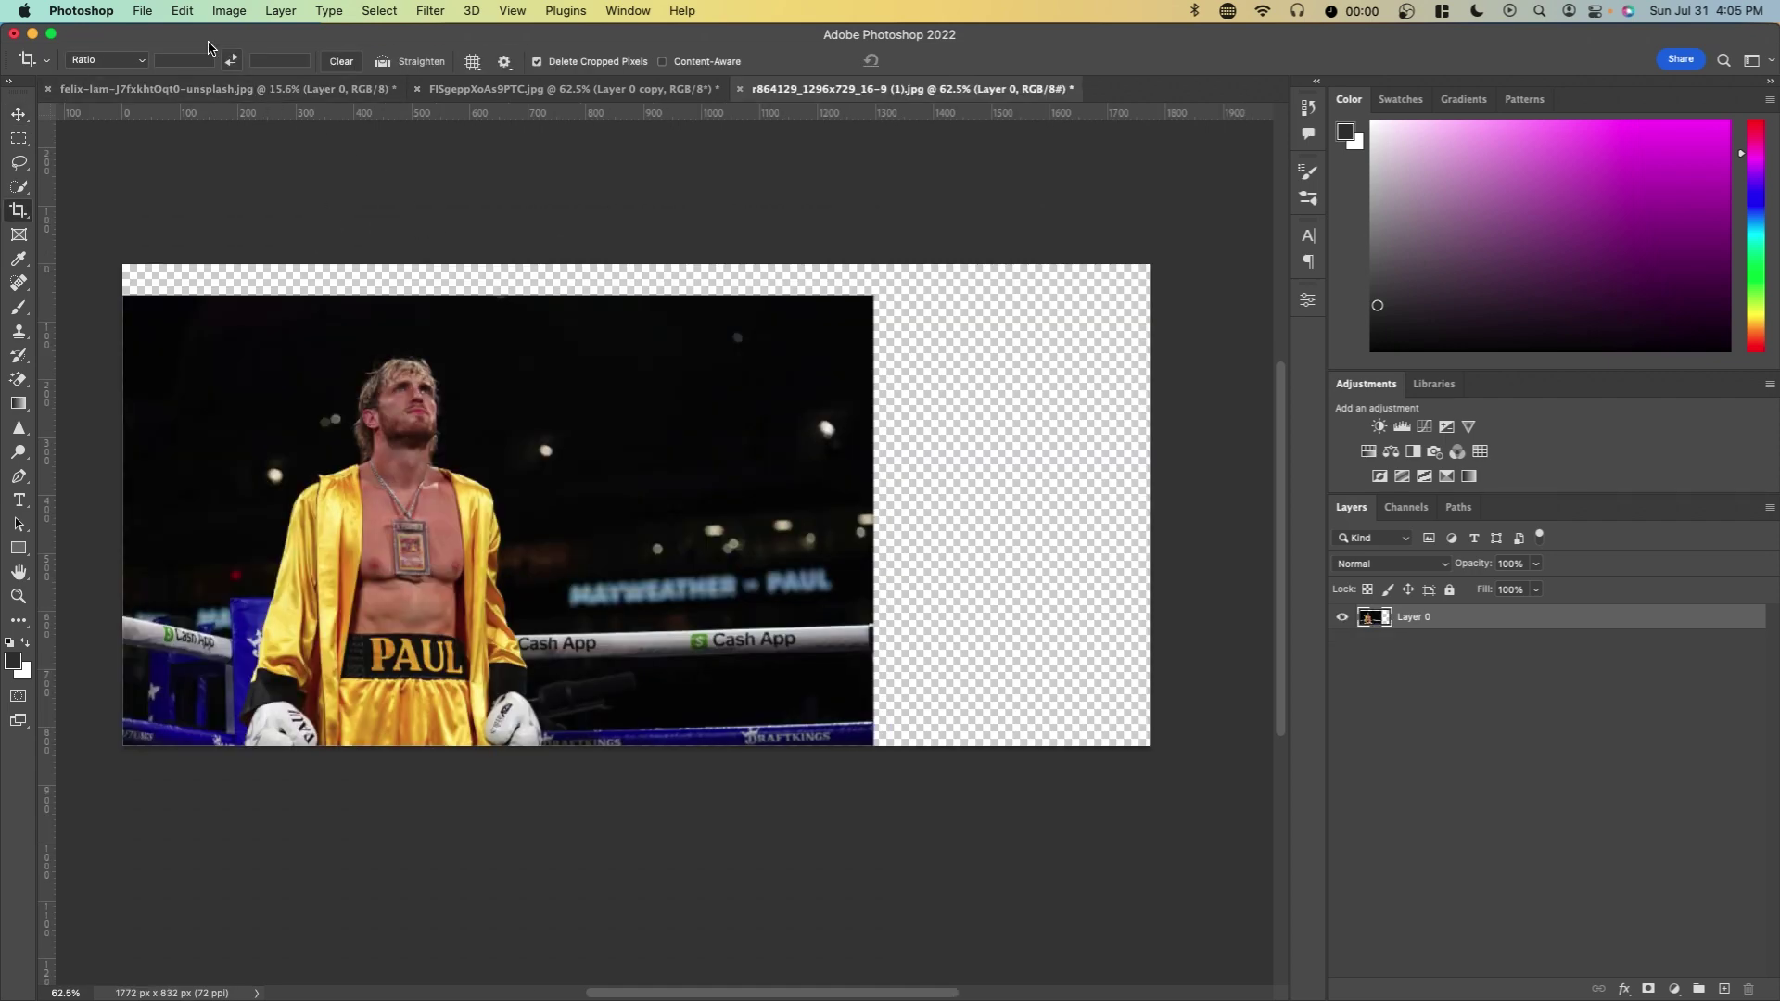
Start Content-Aware Scale on the boxing photo with Protect Skin Tones enabled.
{"action": "left_click", "coordinate": [182, 11]}
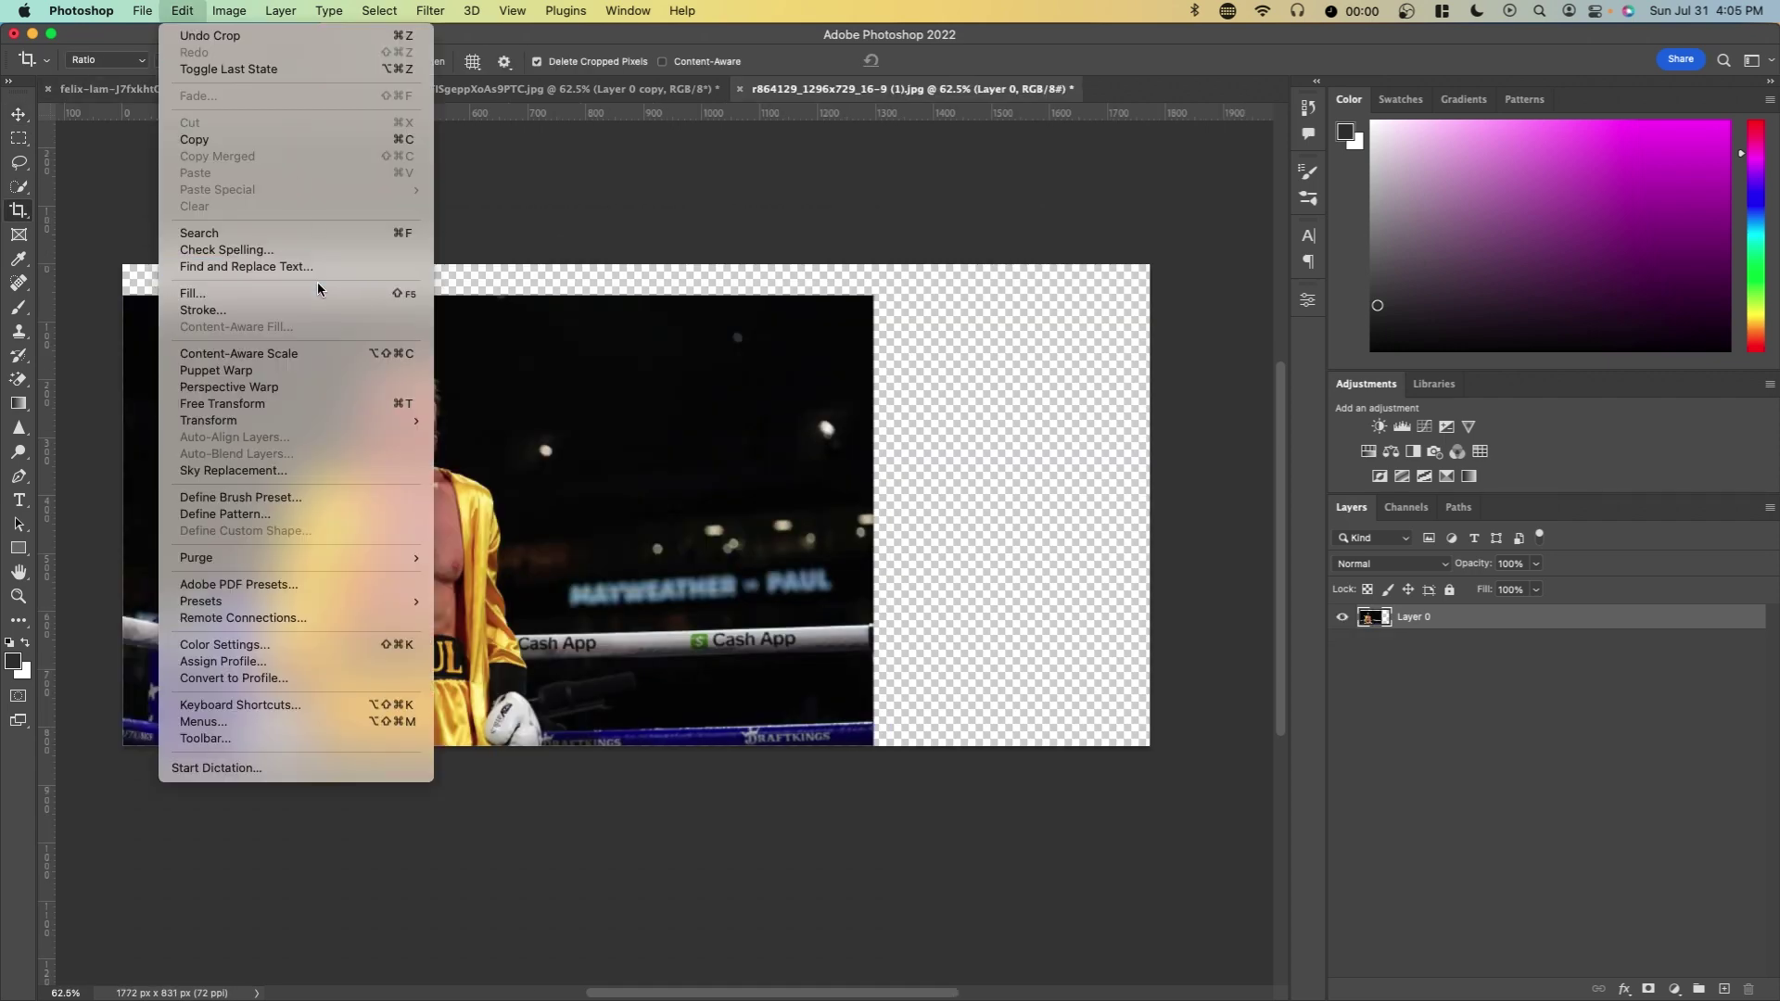
{"action": "left_click", "coordinate": [343, 353]}
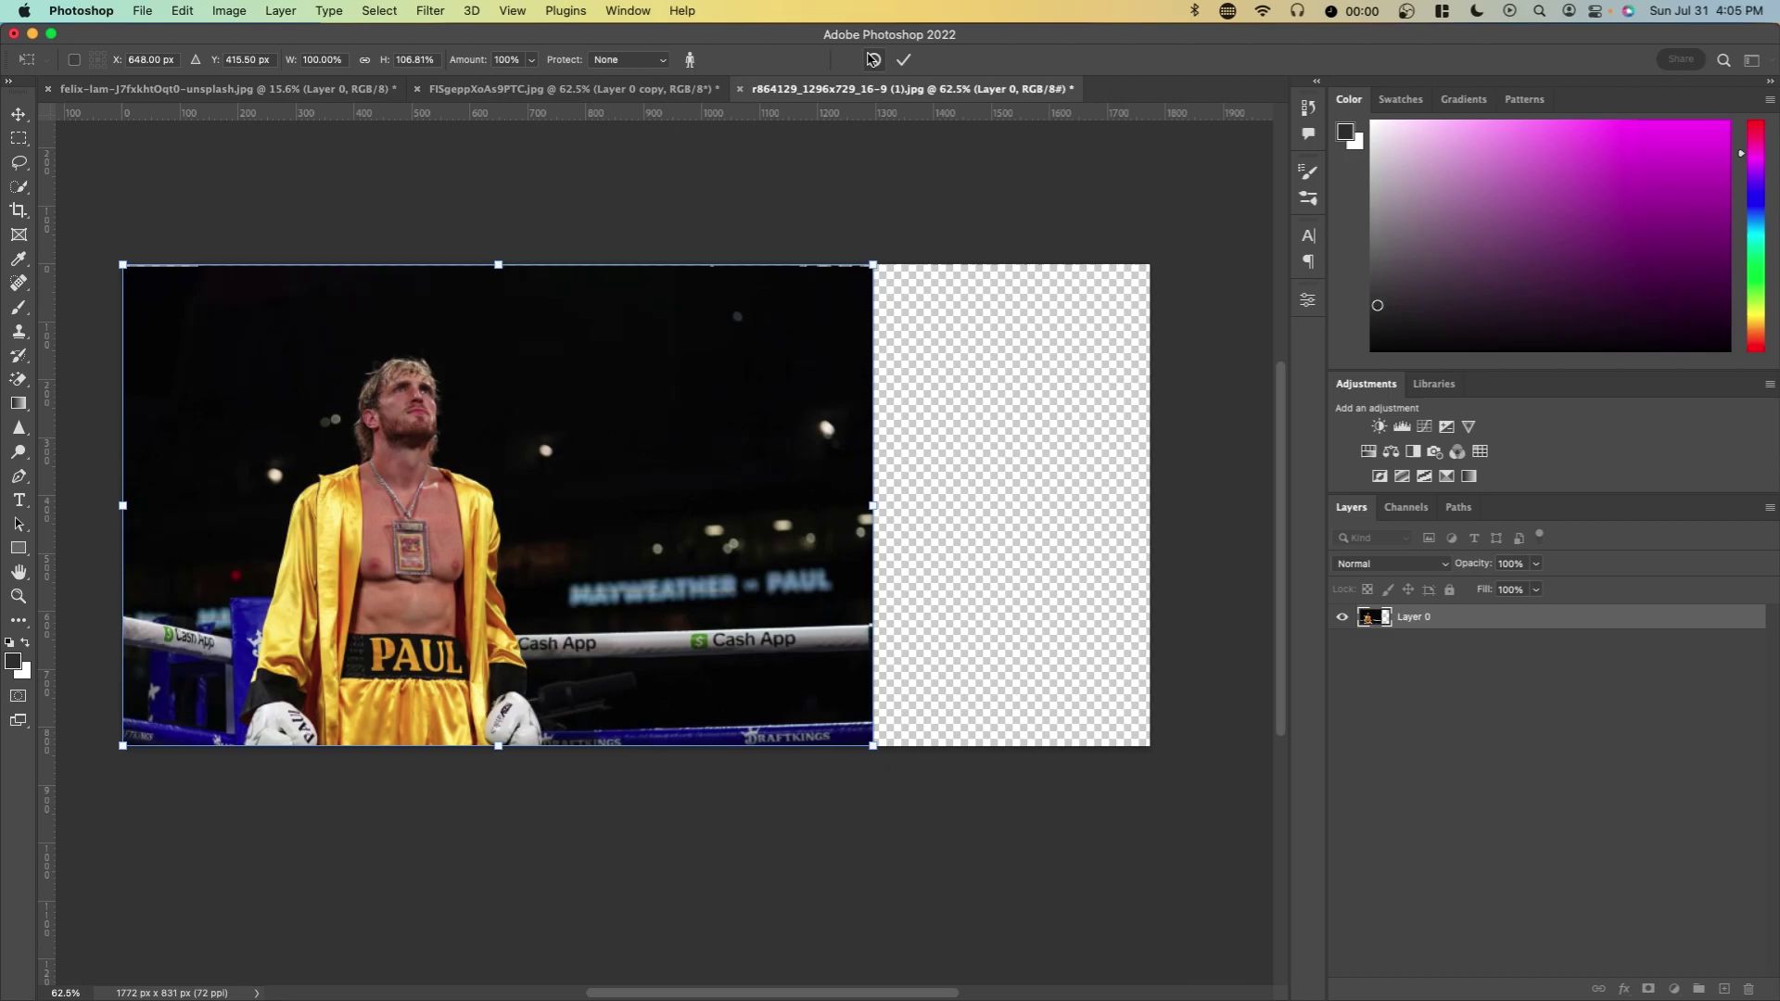
{"action": "left_click", "coordinate": [691, 61]}
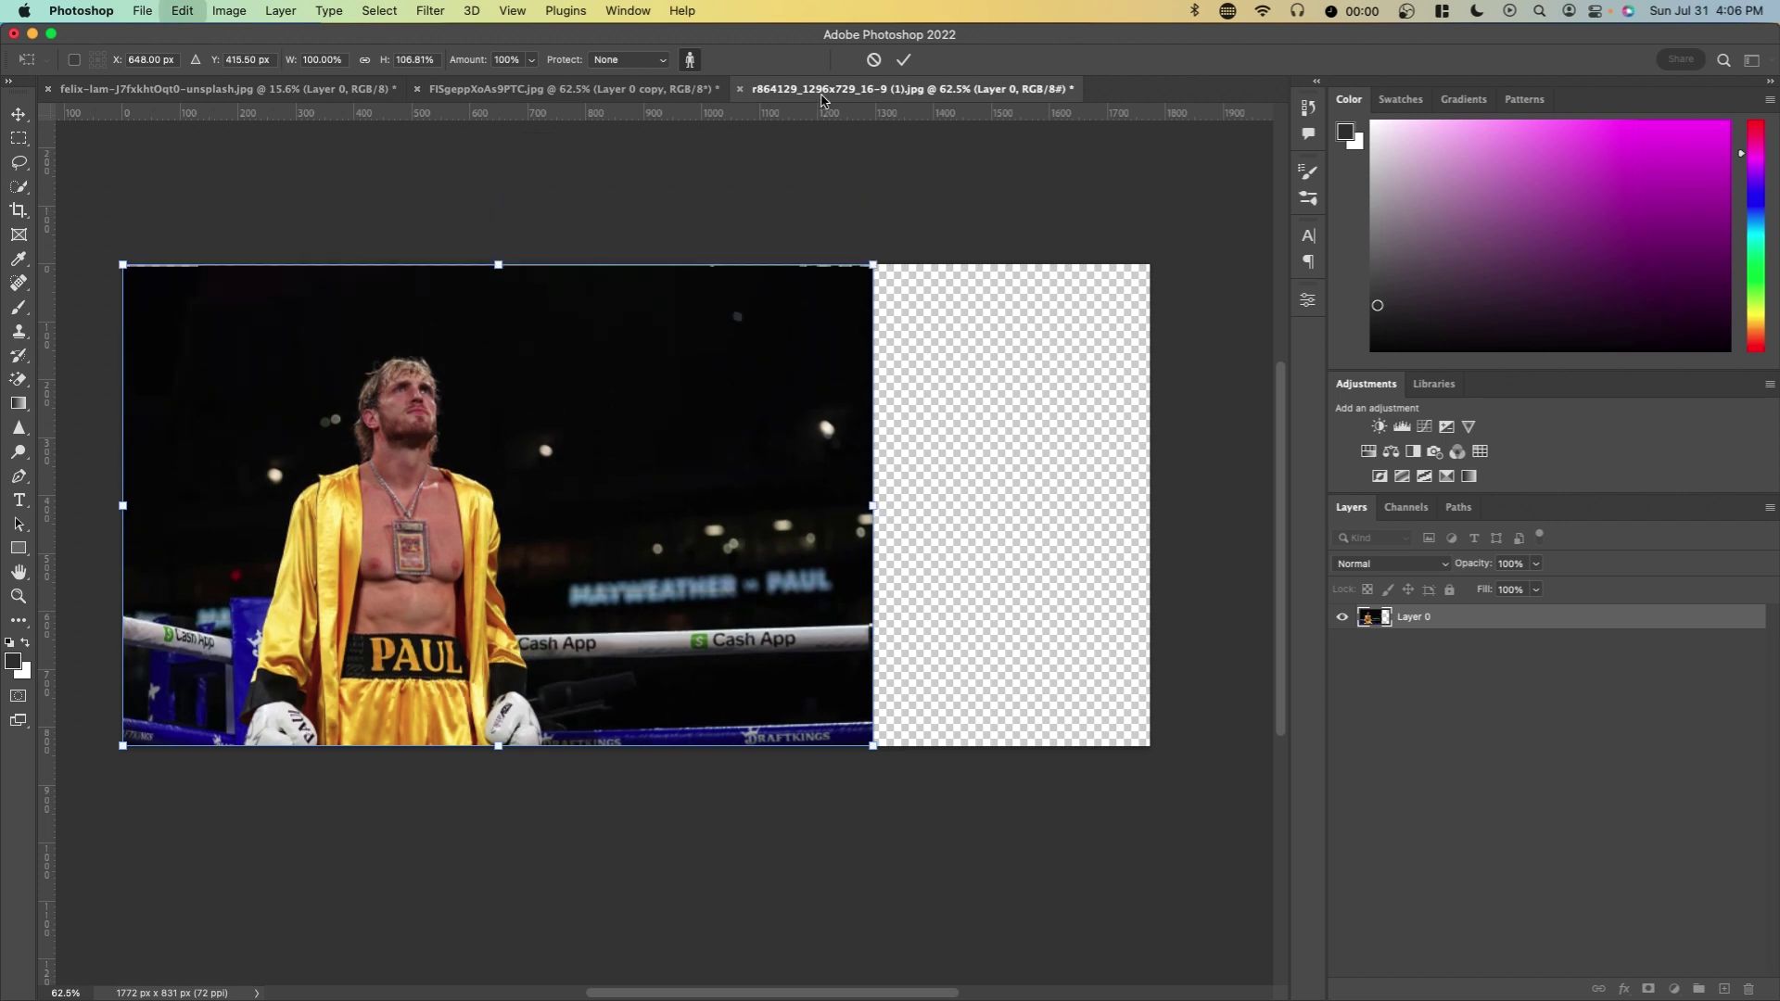
Commit the boxing photo's upward stretch to 106.81% height.
{"action": "left_click", "coordinate": [901, 62]}
{"action": "key", "text": "c"}
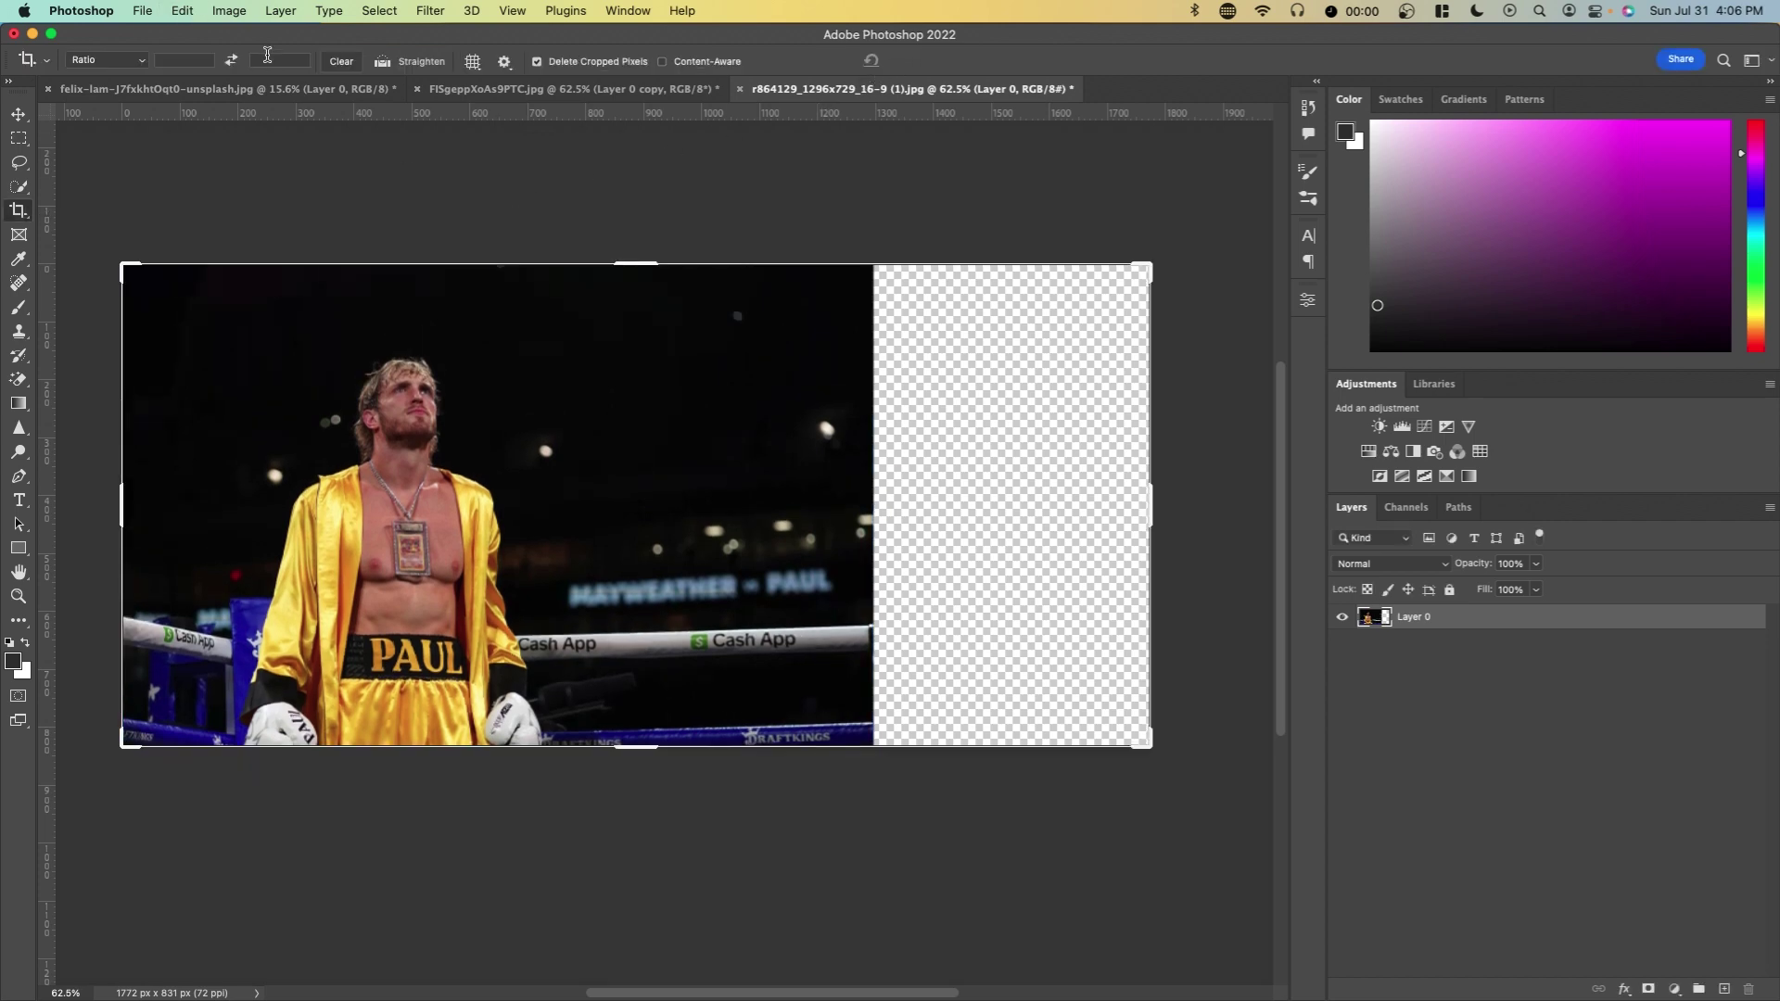
{"action": "key", "text": "w"}
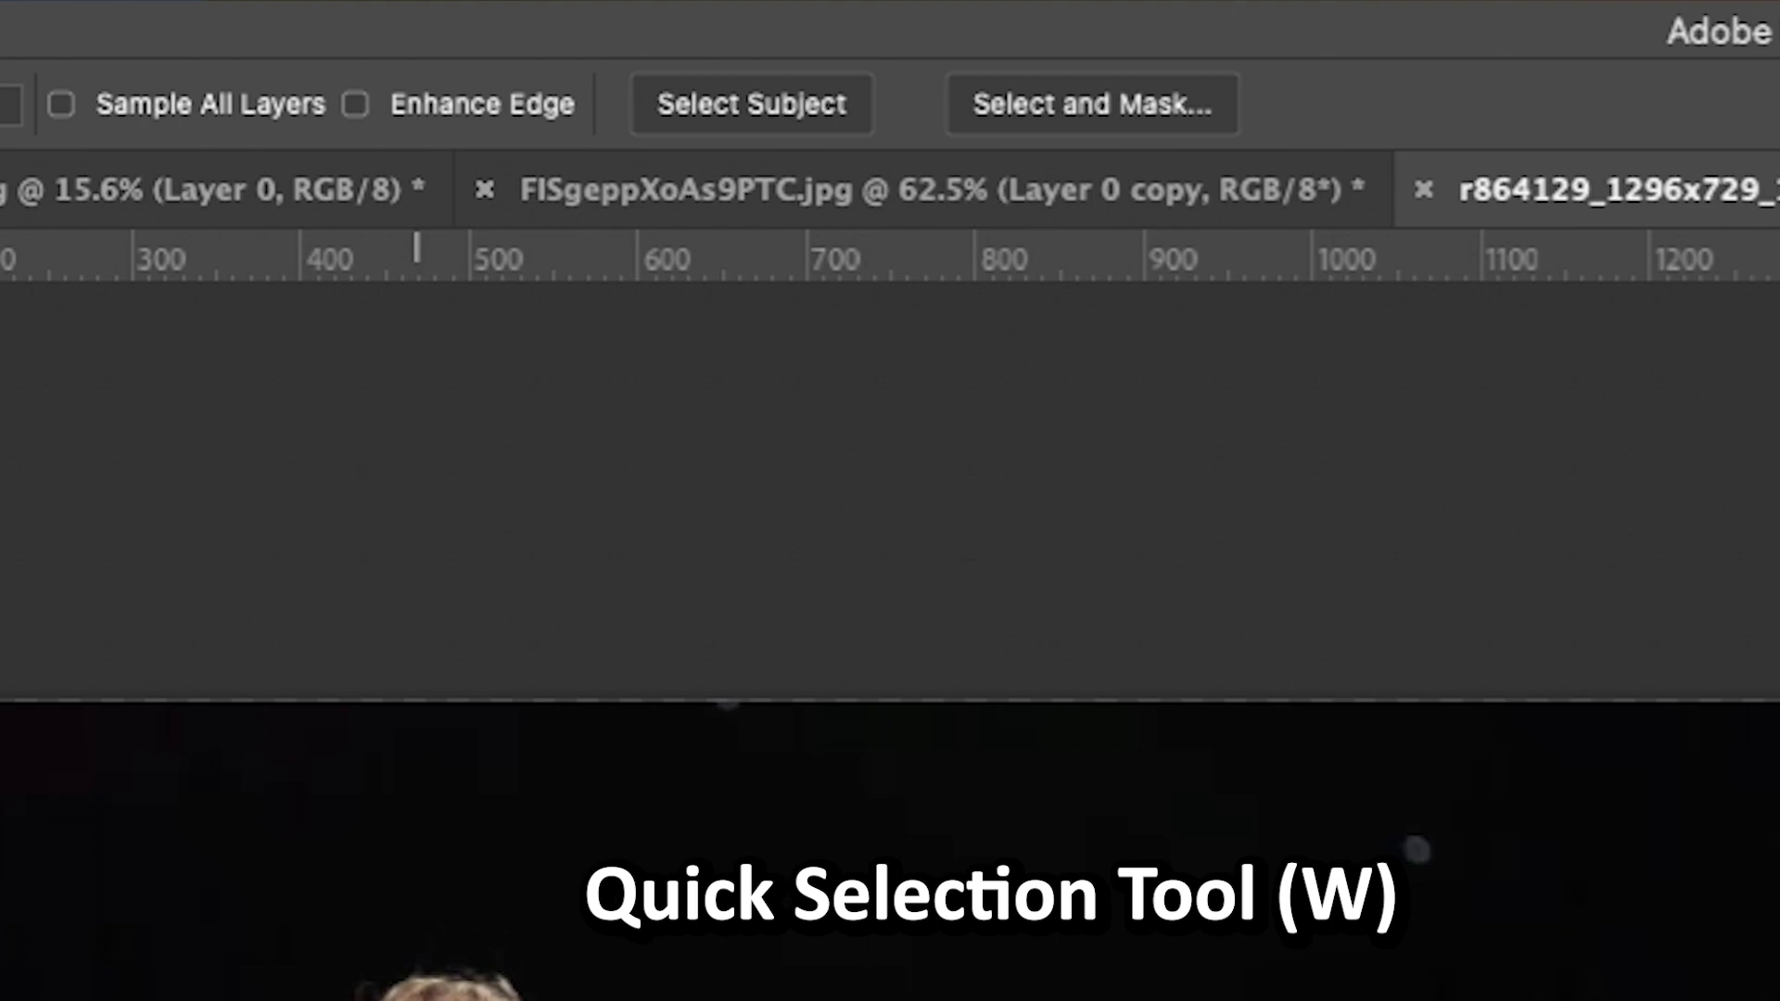
Select Subject on the boxer, save it as a channel named 'Subject', then deselect.
{"action": "left_click", "coordinate": [693, 96]}
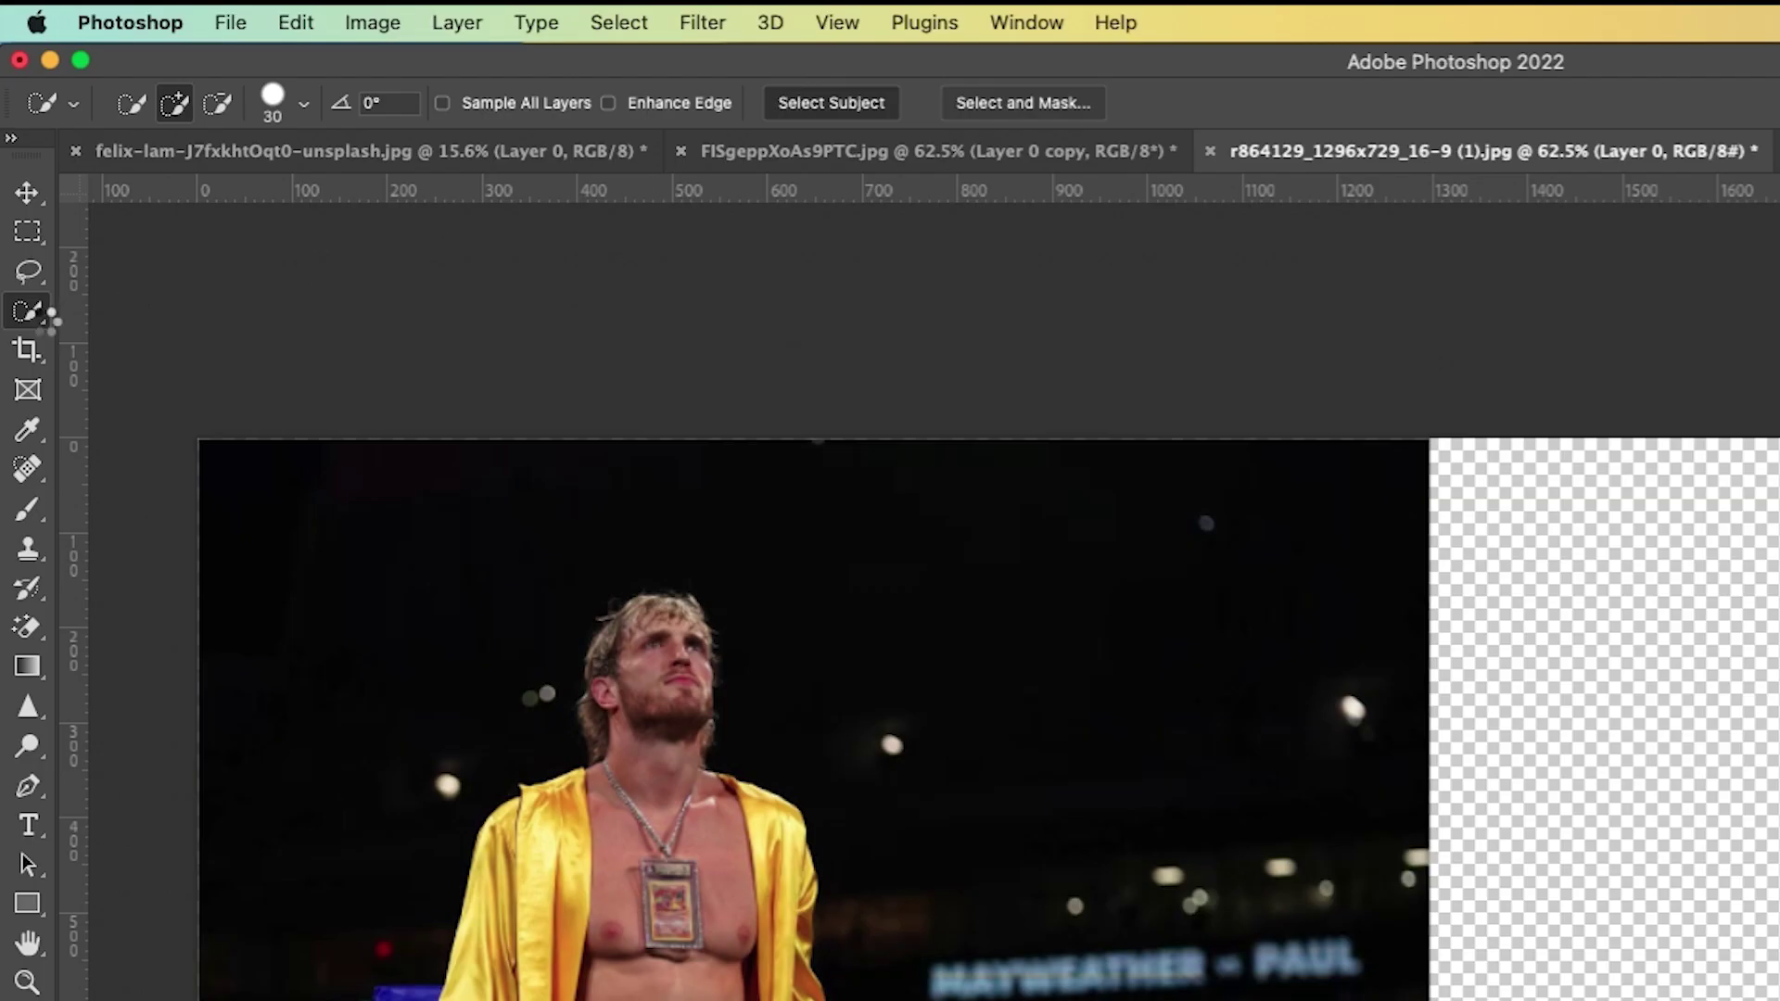
{"action": "left_click", "coordinate": [619, 23]}
{"action": "left_click", "coordinate": [805, 697]}
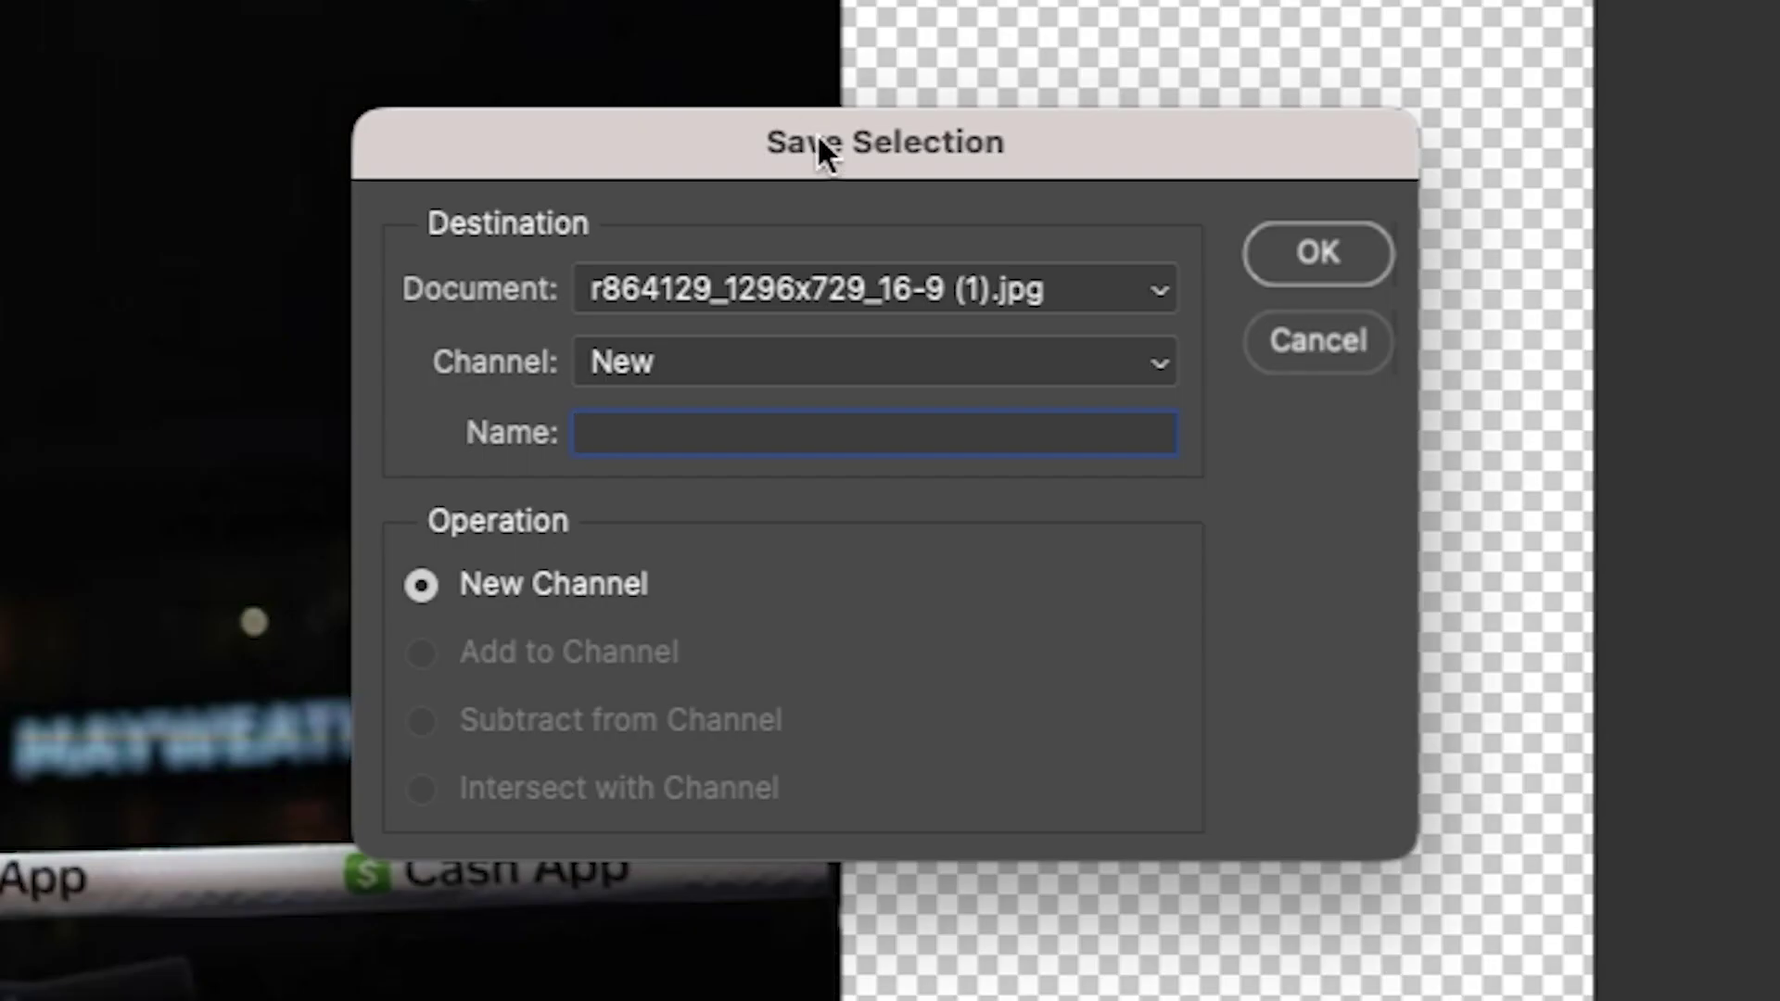
{"action": "type", "text": "Subject"}
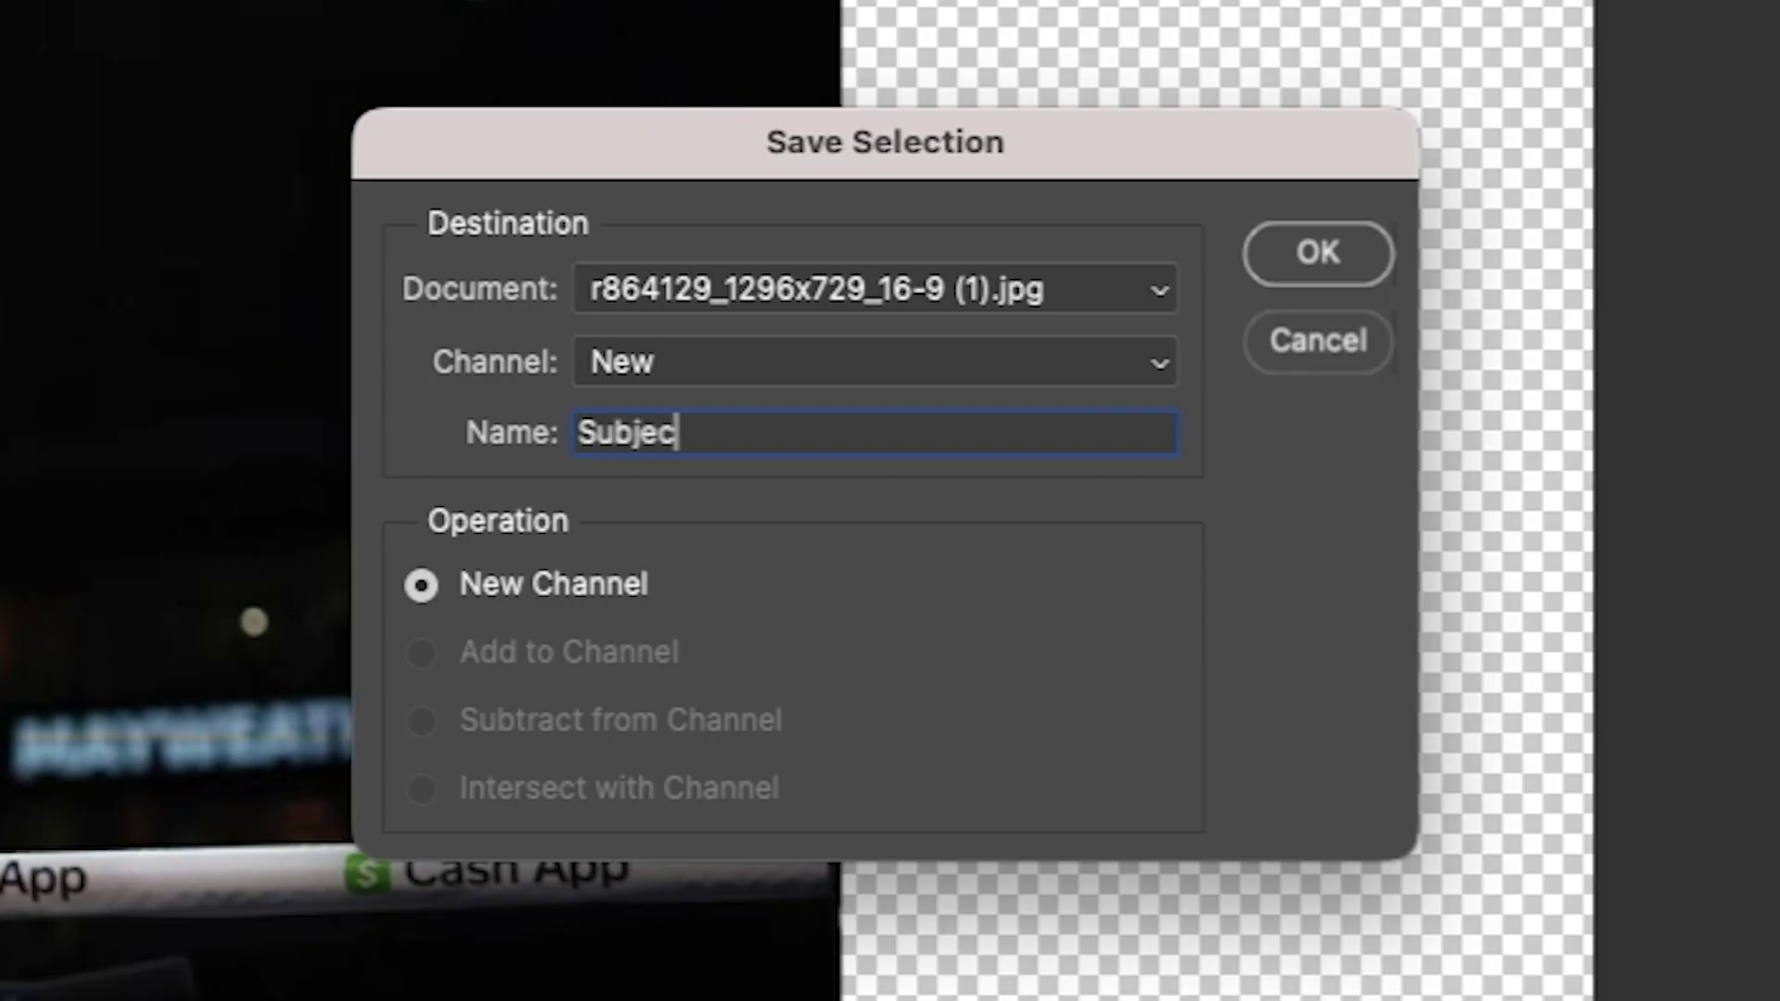
{"action": "key", "text": "Return"}
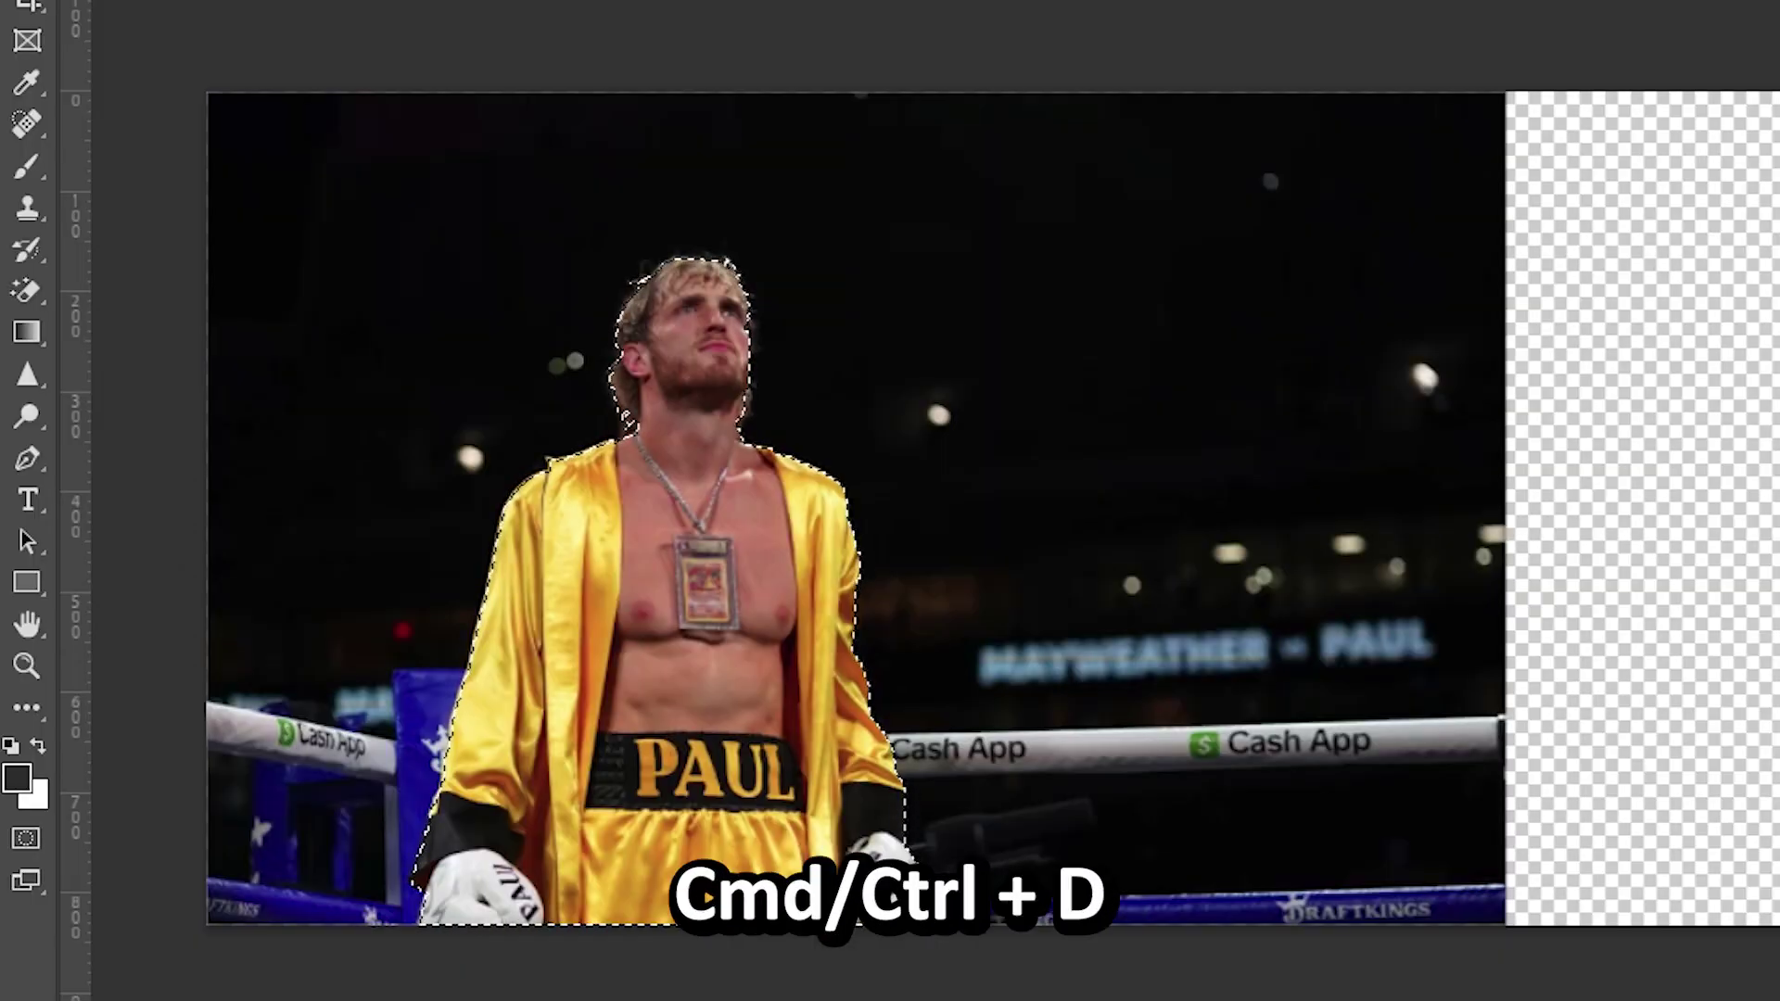
{"action": "key", "text": "super+d"}
Content-Aware Scale the boxing photo upward with Protect set to the Subject channel.
{"action": "left_click", "coordinate": [295, 21]}
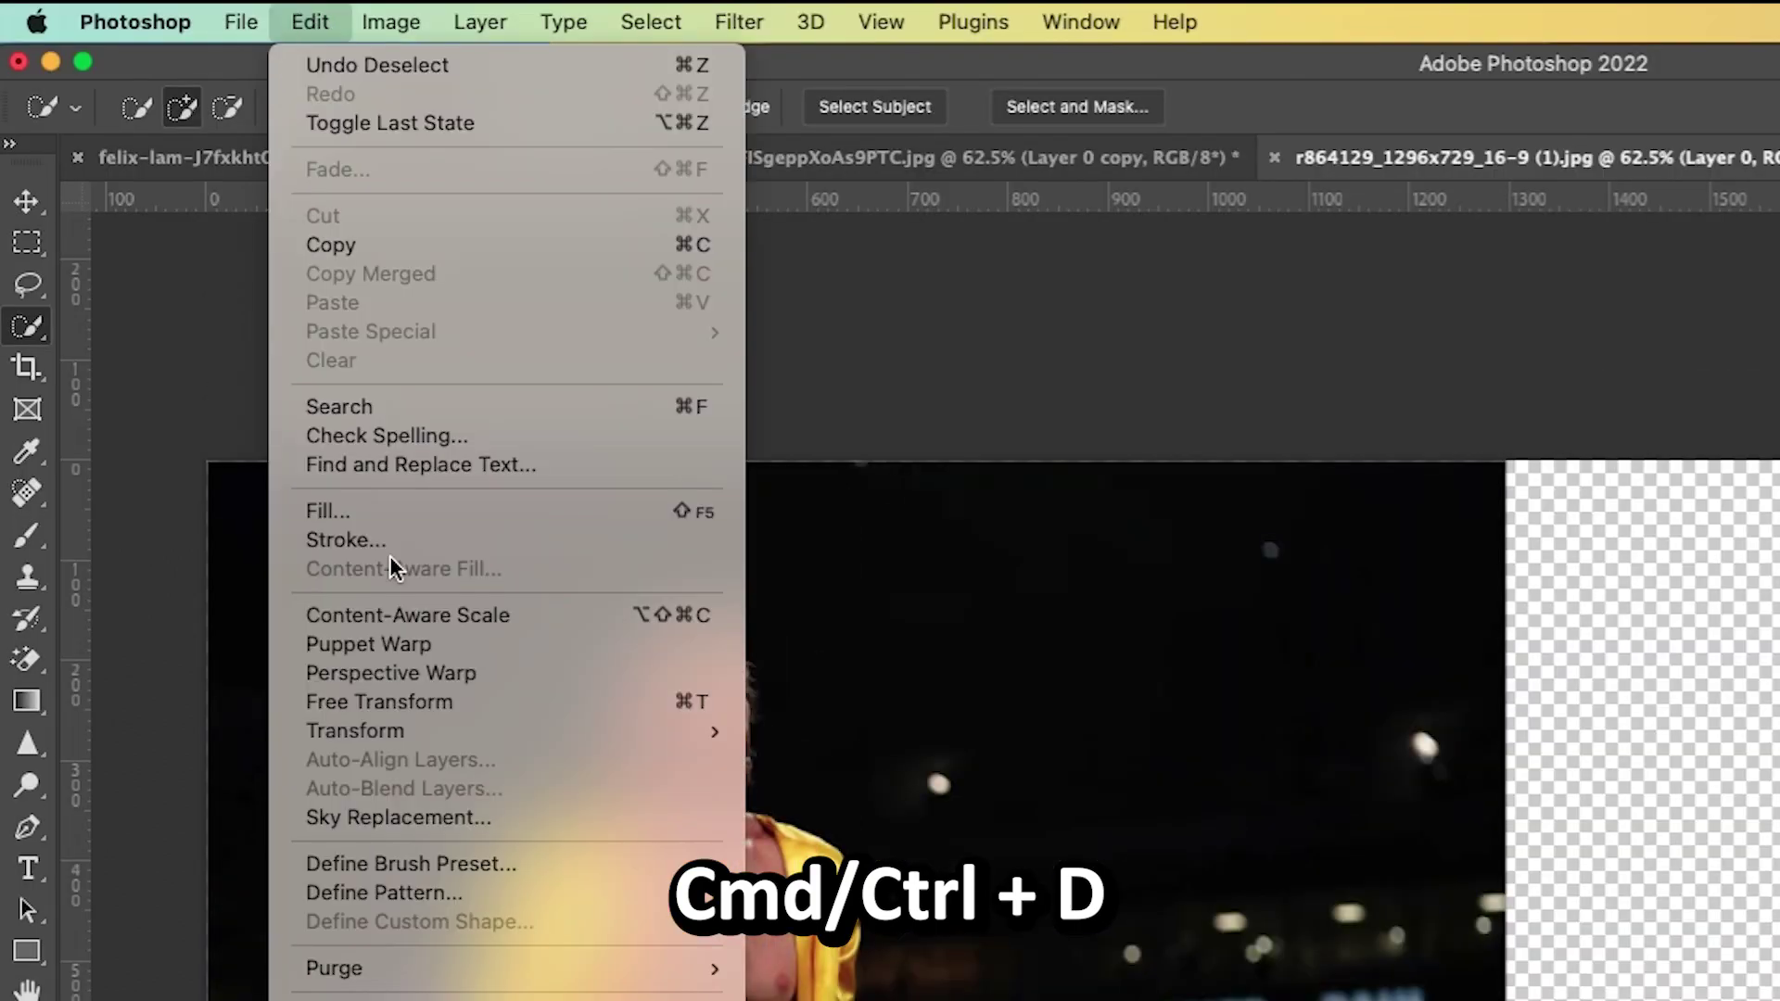
{"action": "left_click", "coordinate": [408, 616]}
{"action": "left_click", "coordinate": [970, 108]}
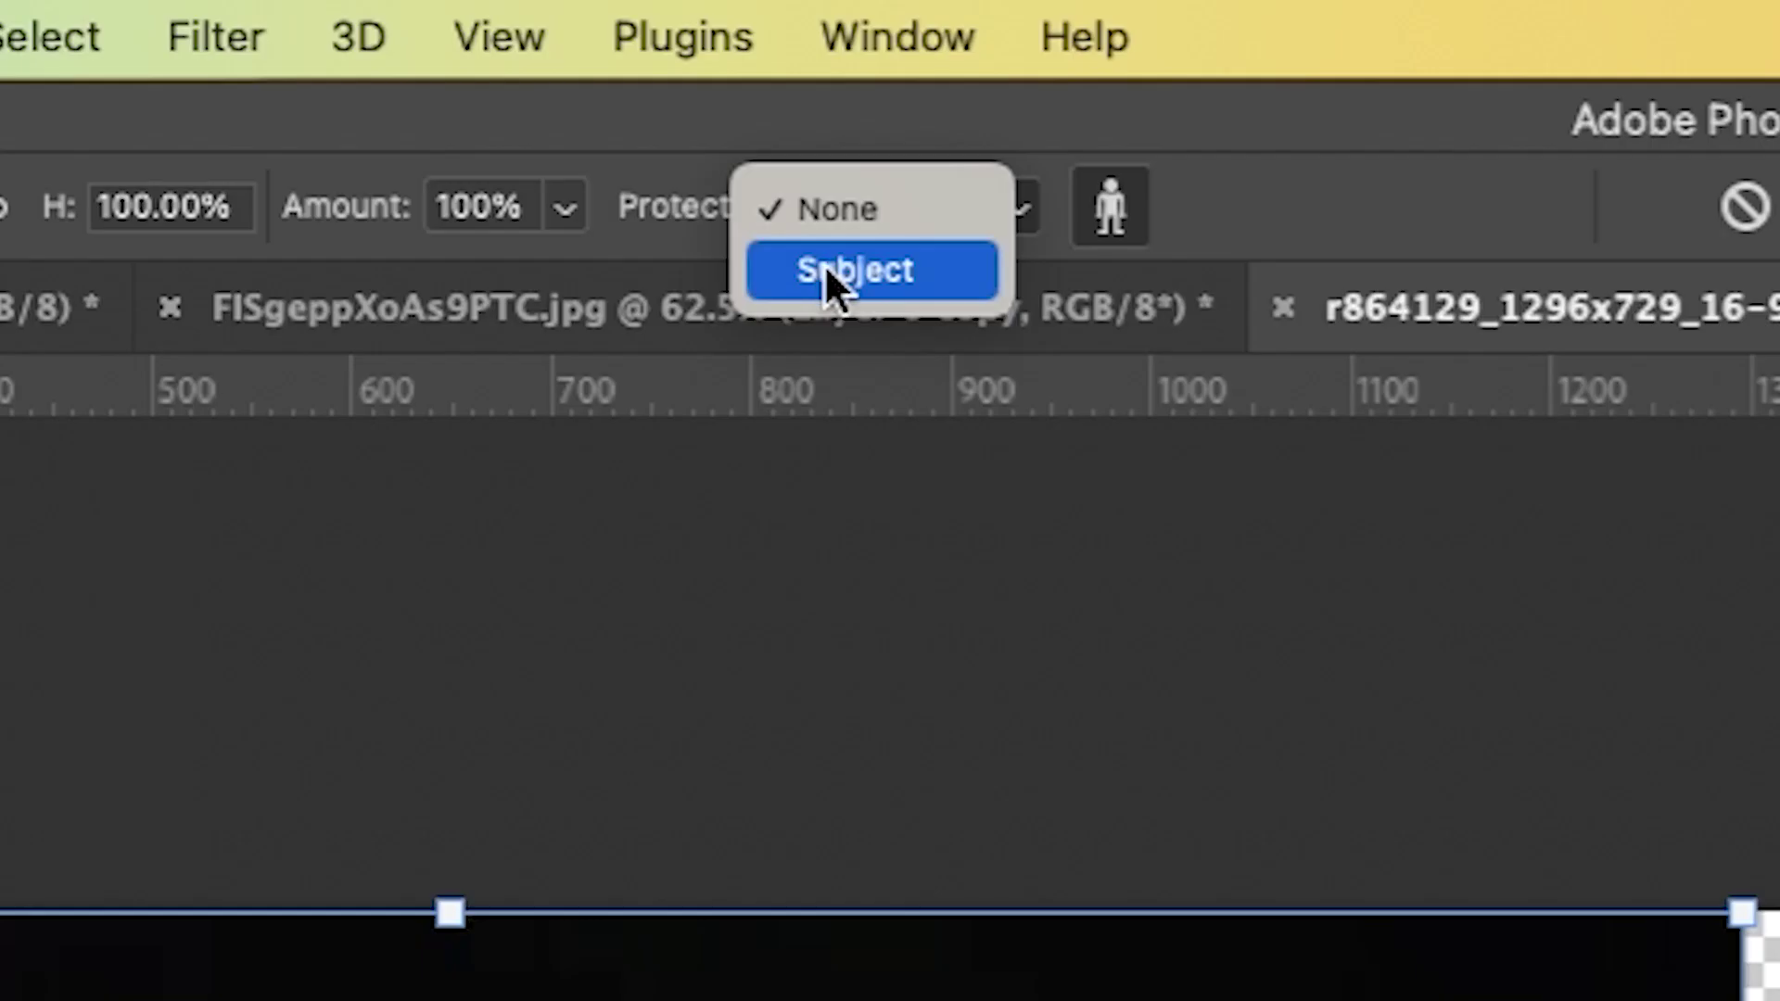
{"action": "left_click", "coordinate": [825, 271]}
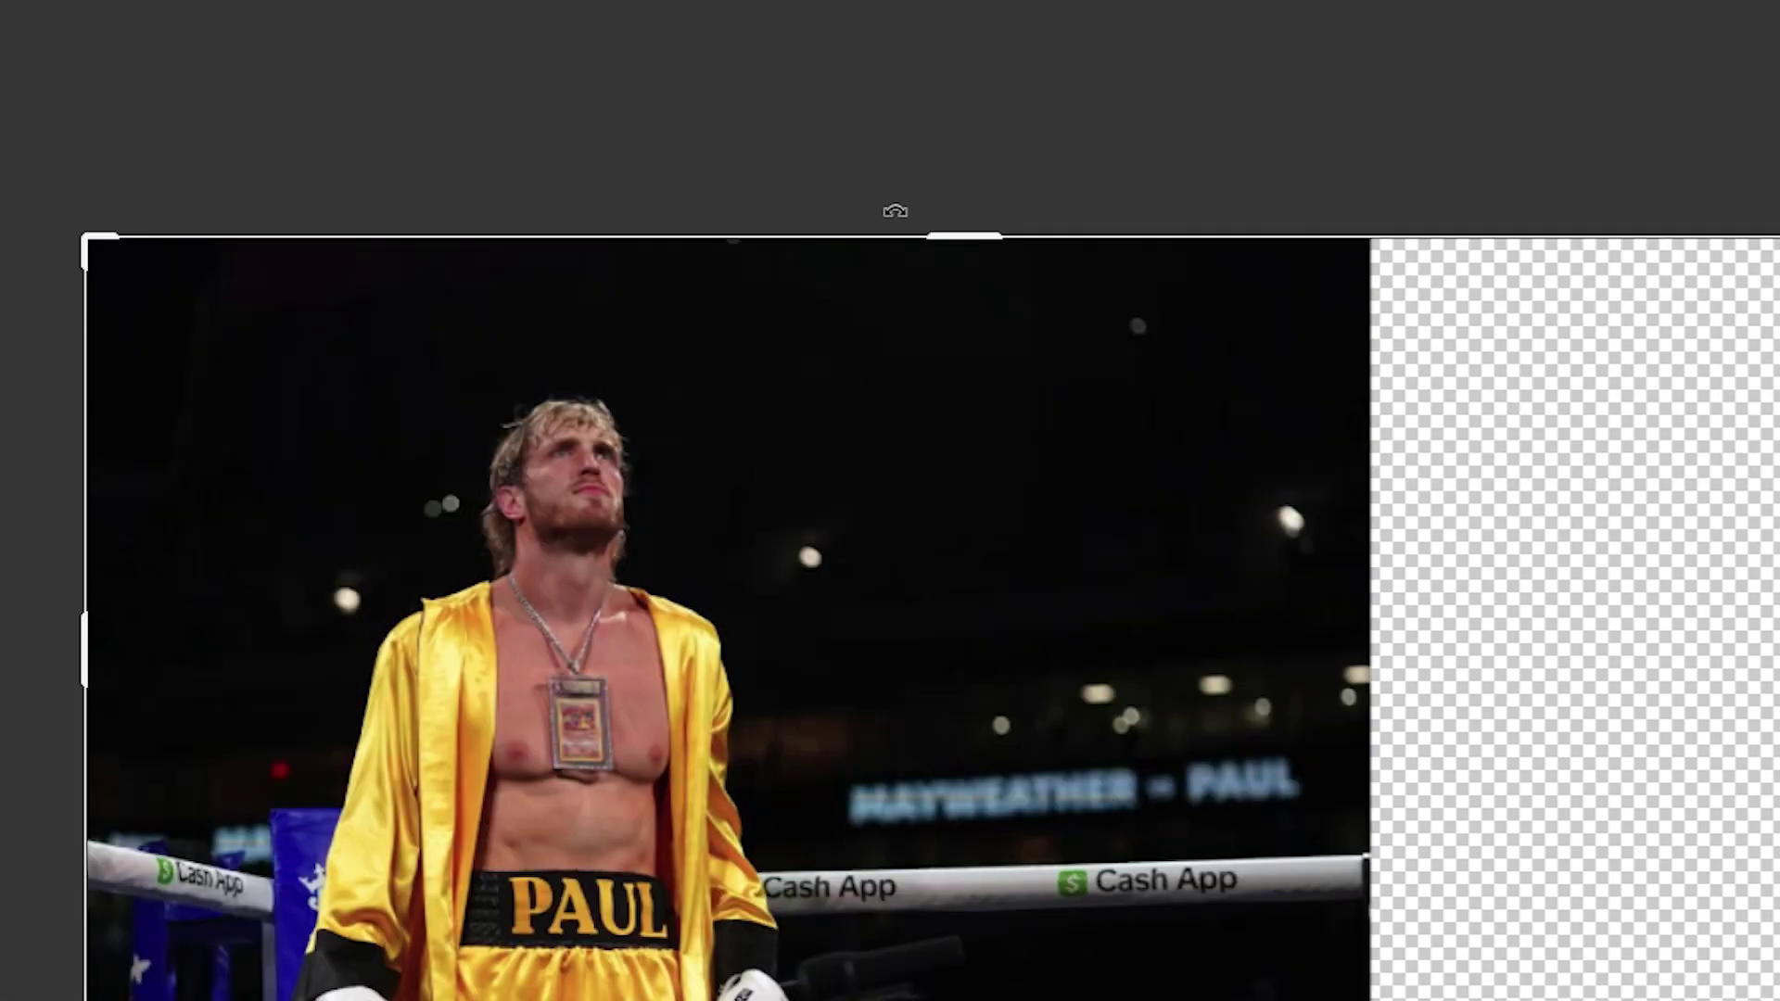
{"action": "left_click_drag", "start_coordinate": [950, 233], "coordinate": [950, 151]}
{"action": "key", "text": "Return"}
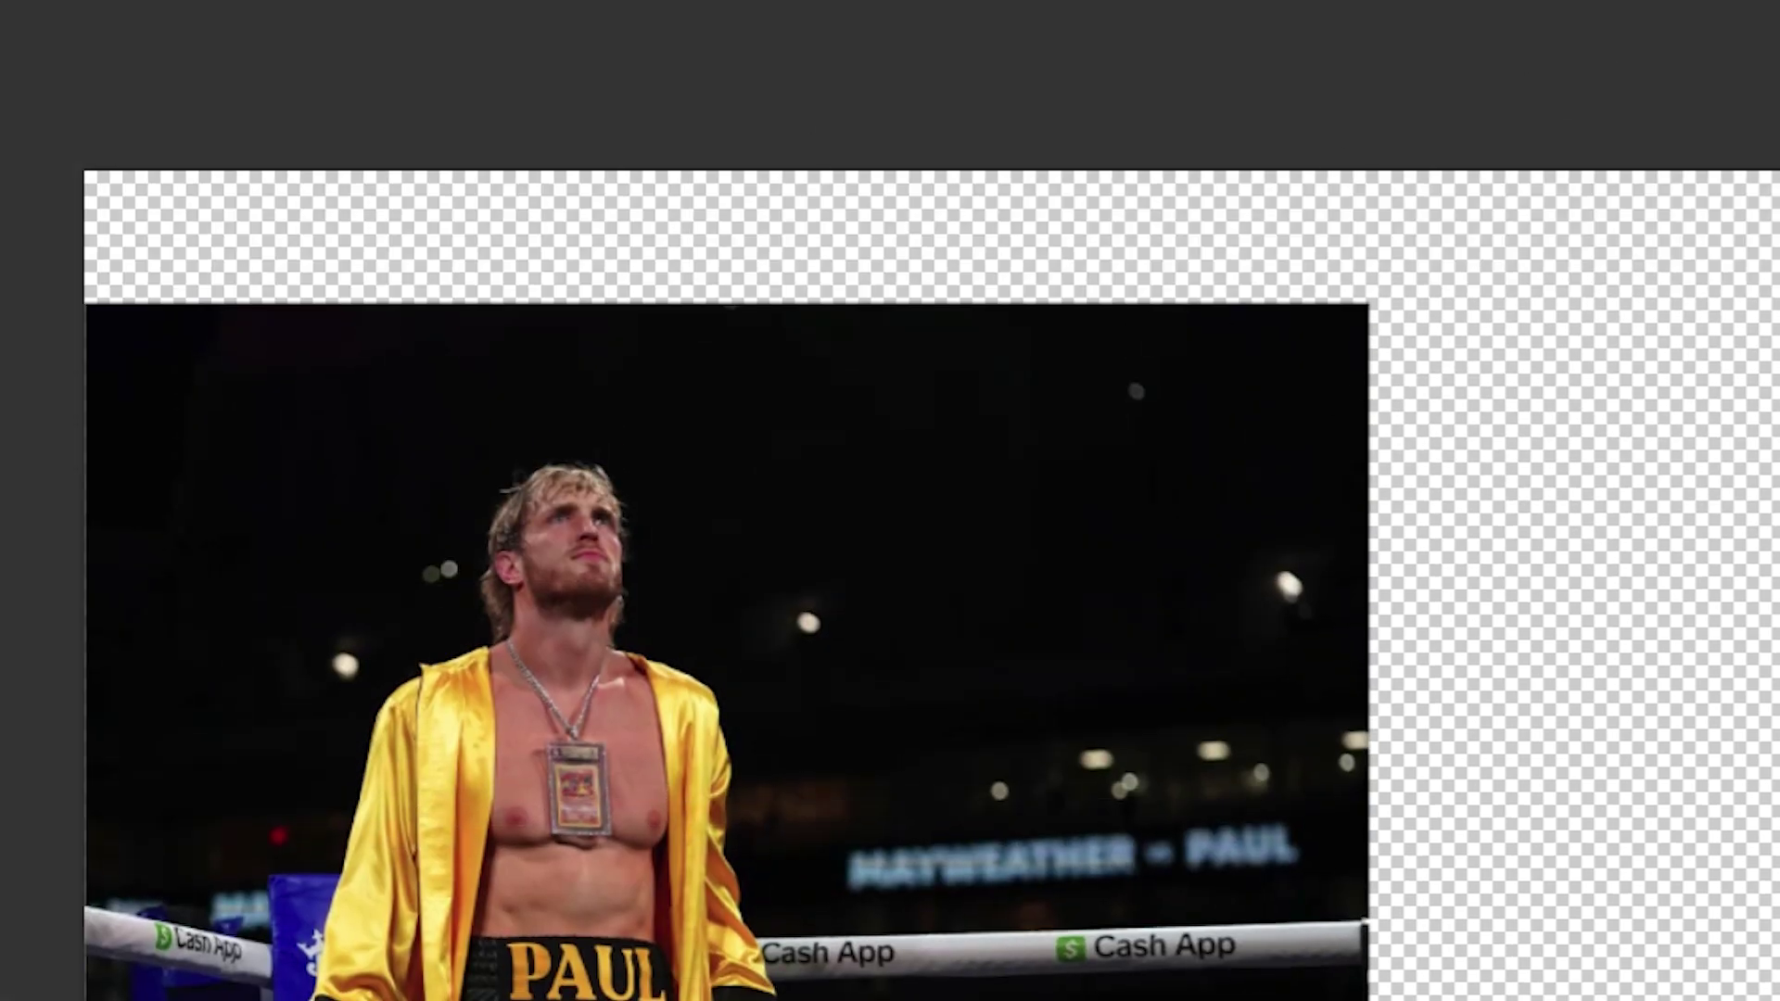
Stretch the photo again up and right to fill the canvas, then toggle Layer 0 to compare.
{"action": "left_click", "coordinate": [346, 259]}
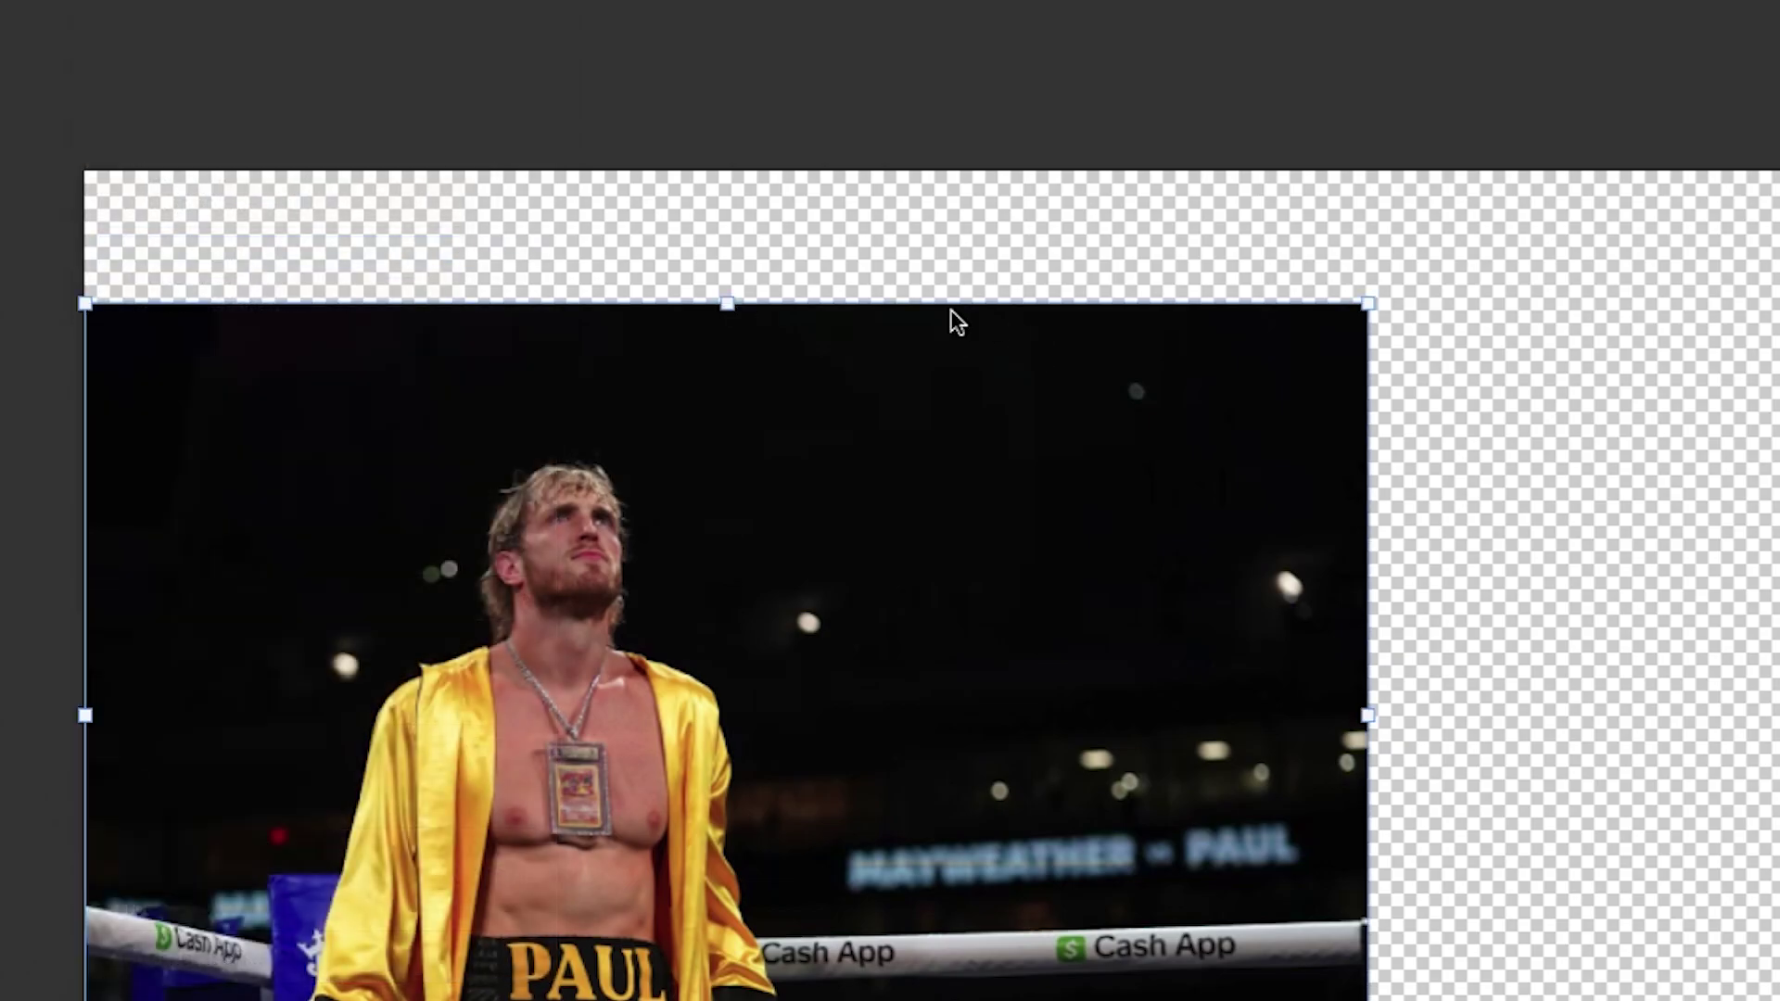
{"action": "left_click_drag", "start_coordinate": [958, 315], "coordinate": [935, 169]}
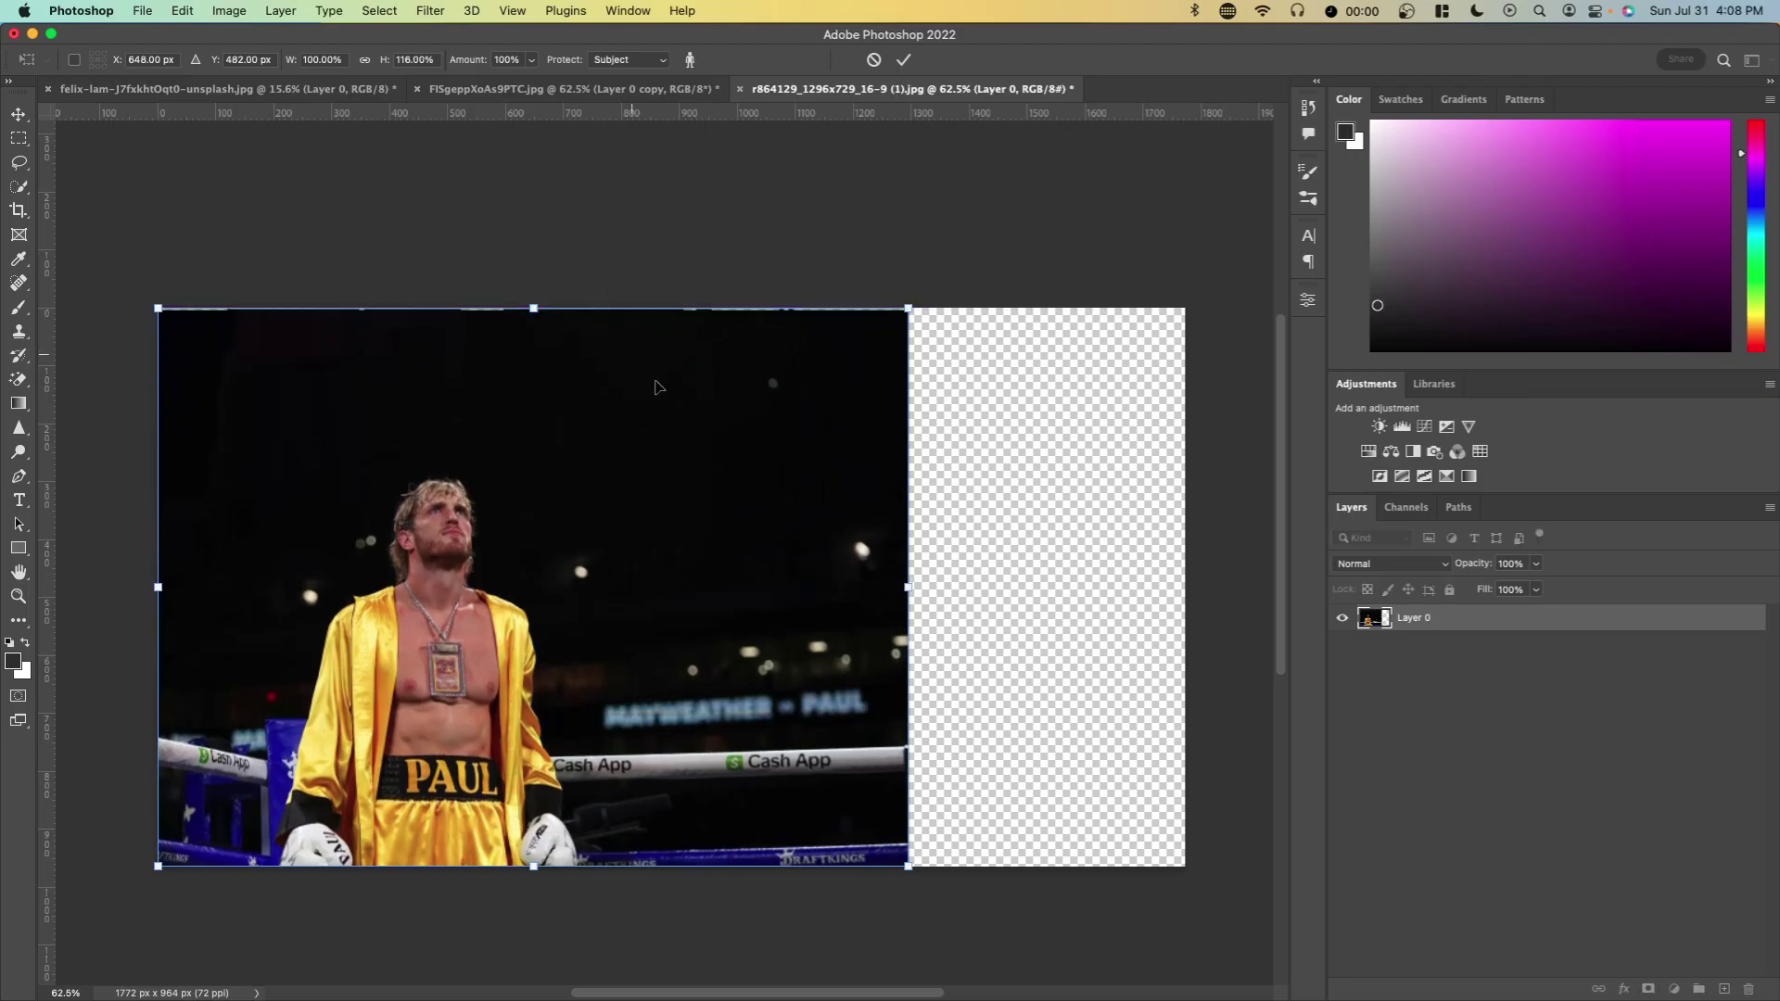
{"action": "scroll", "coordinate": [484, 514], "scroll_direction": "down", "scroll_amount": 1}
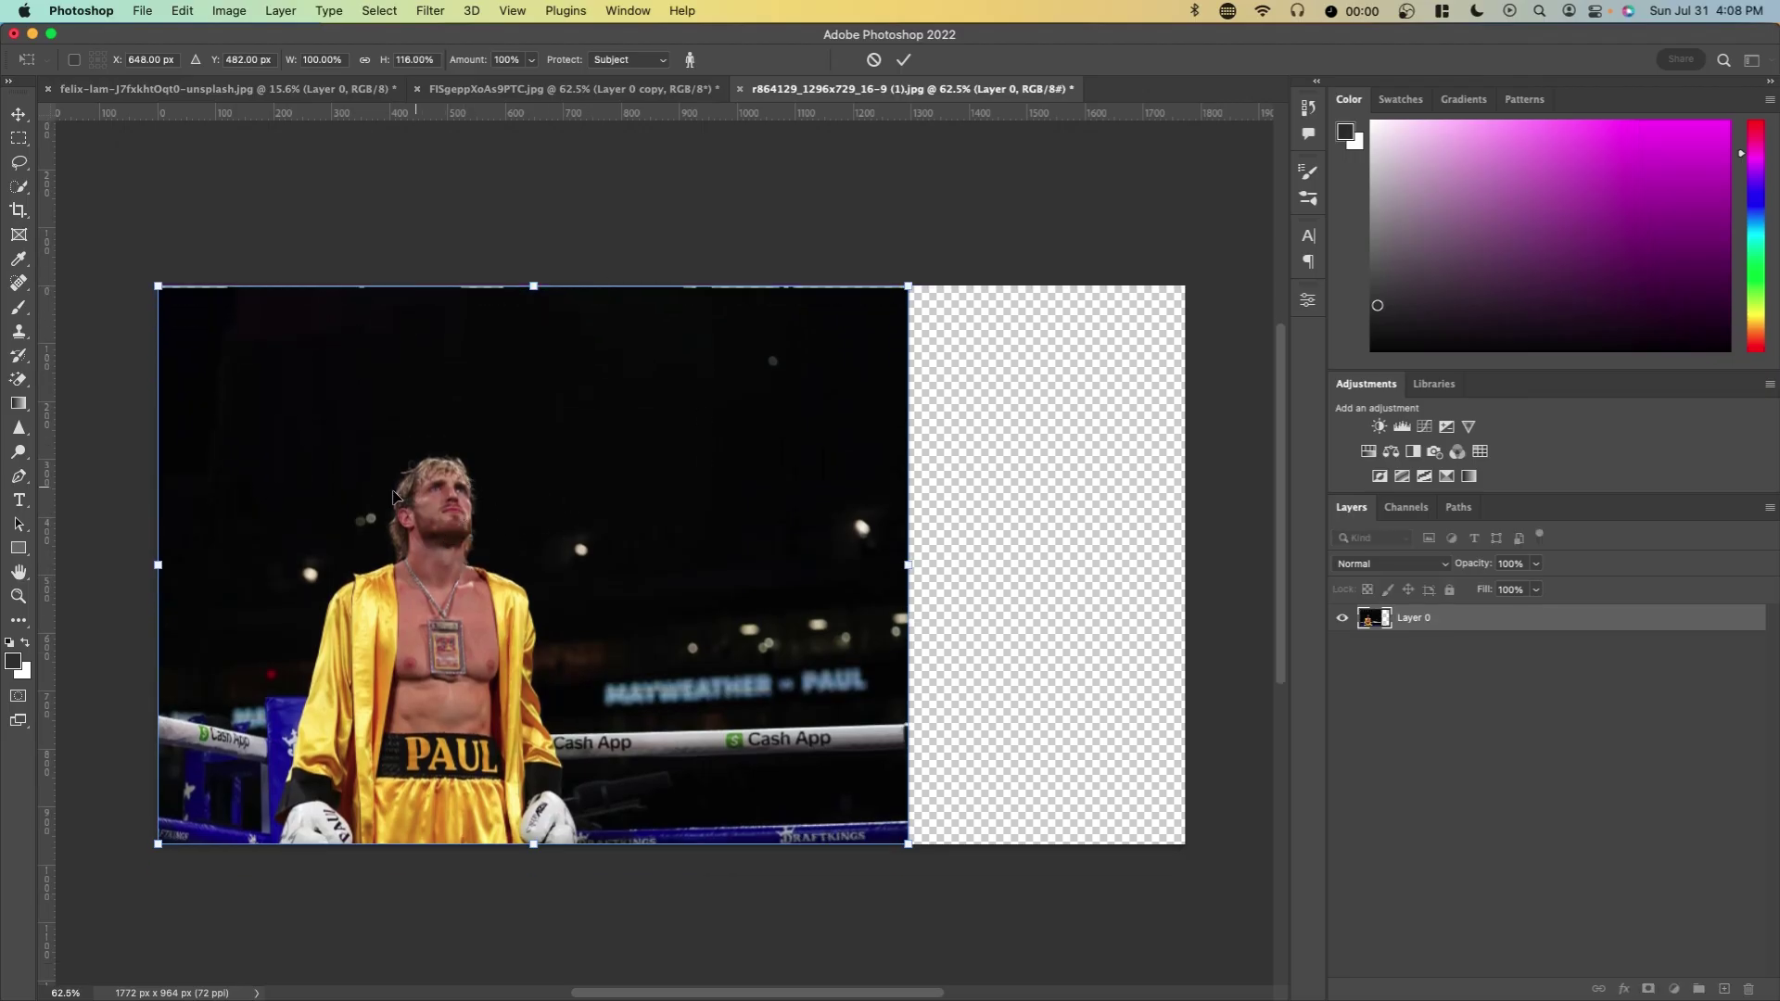
{"action": "left_click_drag", "start_coordinate": [911, 562], "coordinate": [1184, 566]}
{"action": "key", "text": "Return"}
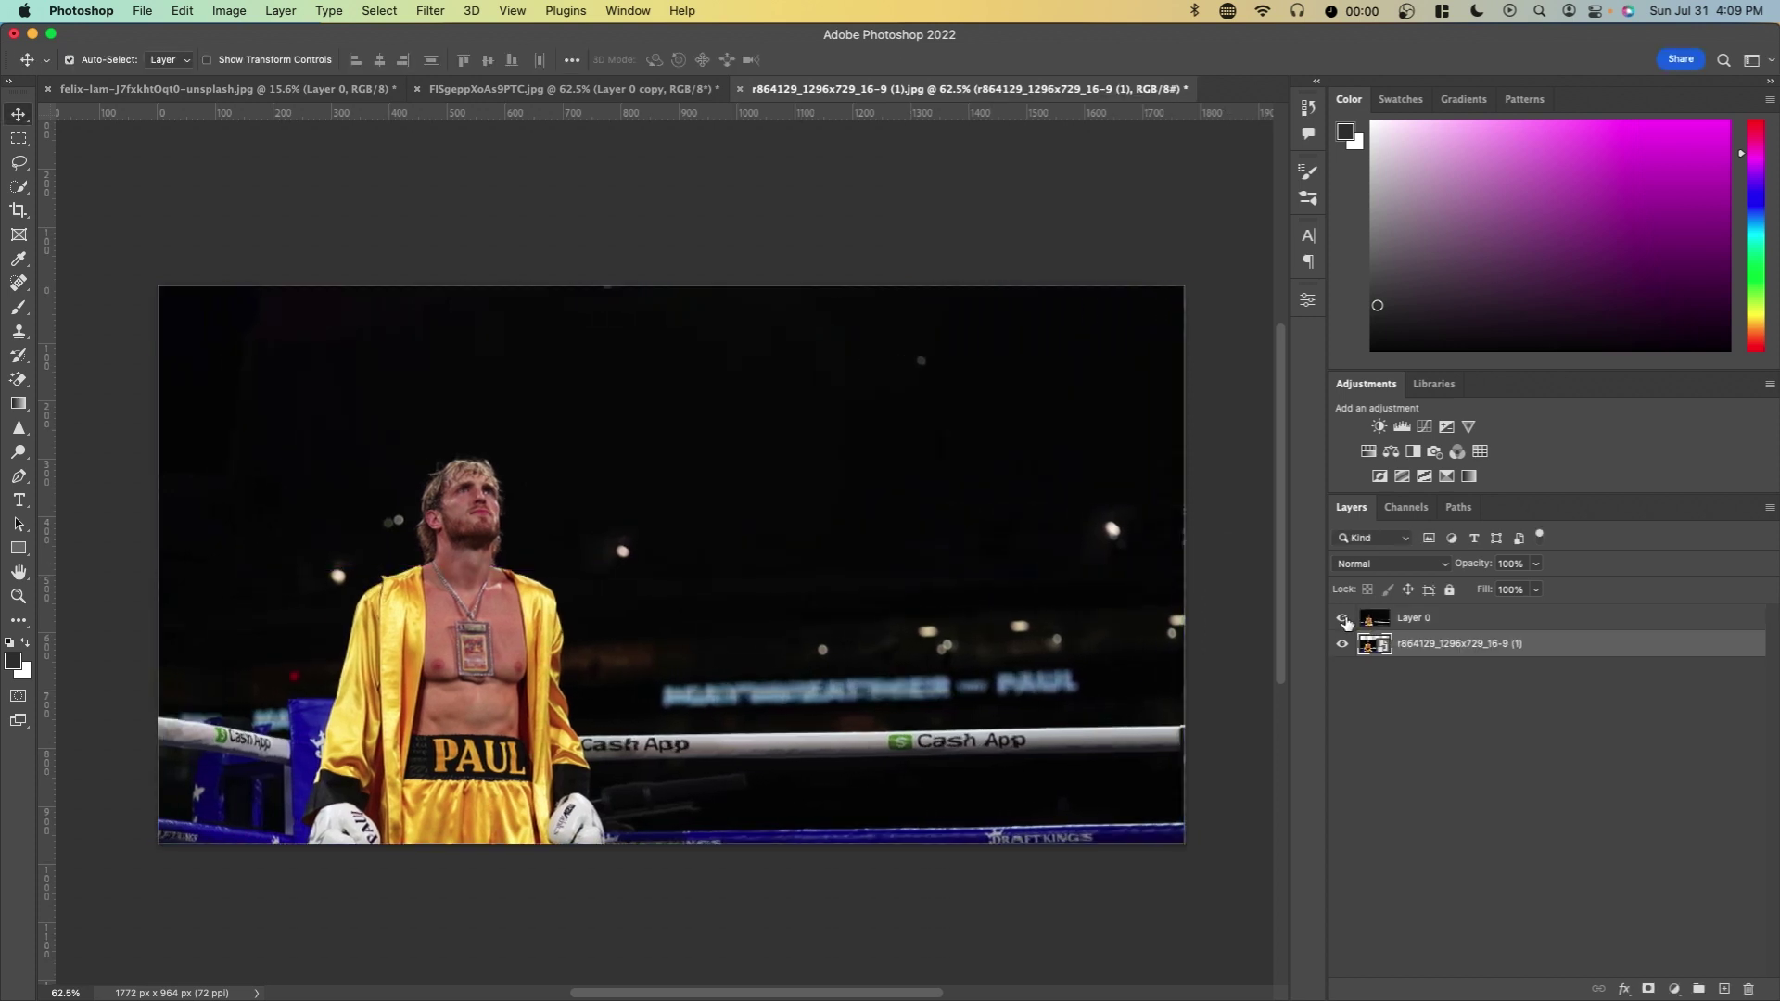
{"action": "left_click", "coordinate": [1342, 619]}
{"action": "left_click", "coordinate": [1343, 618]}
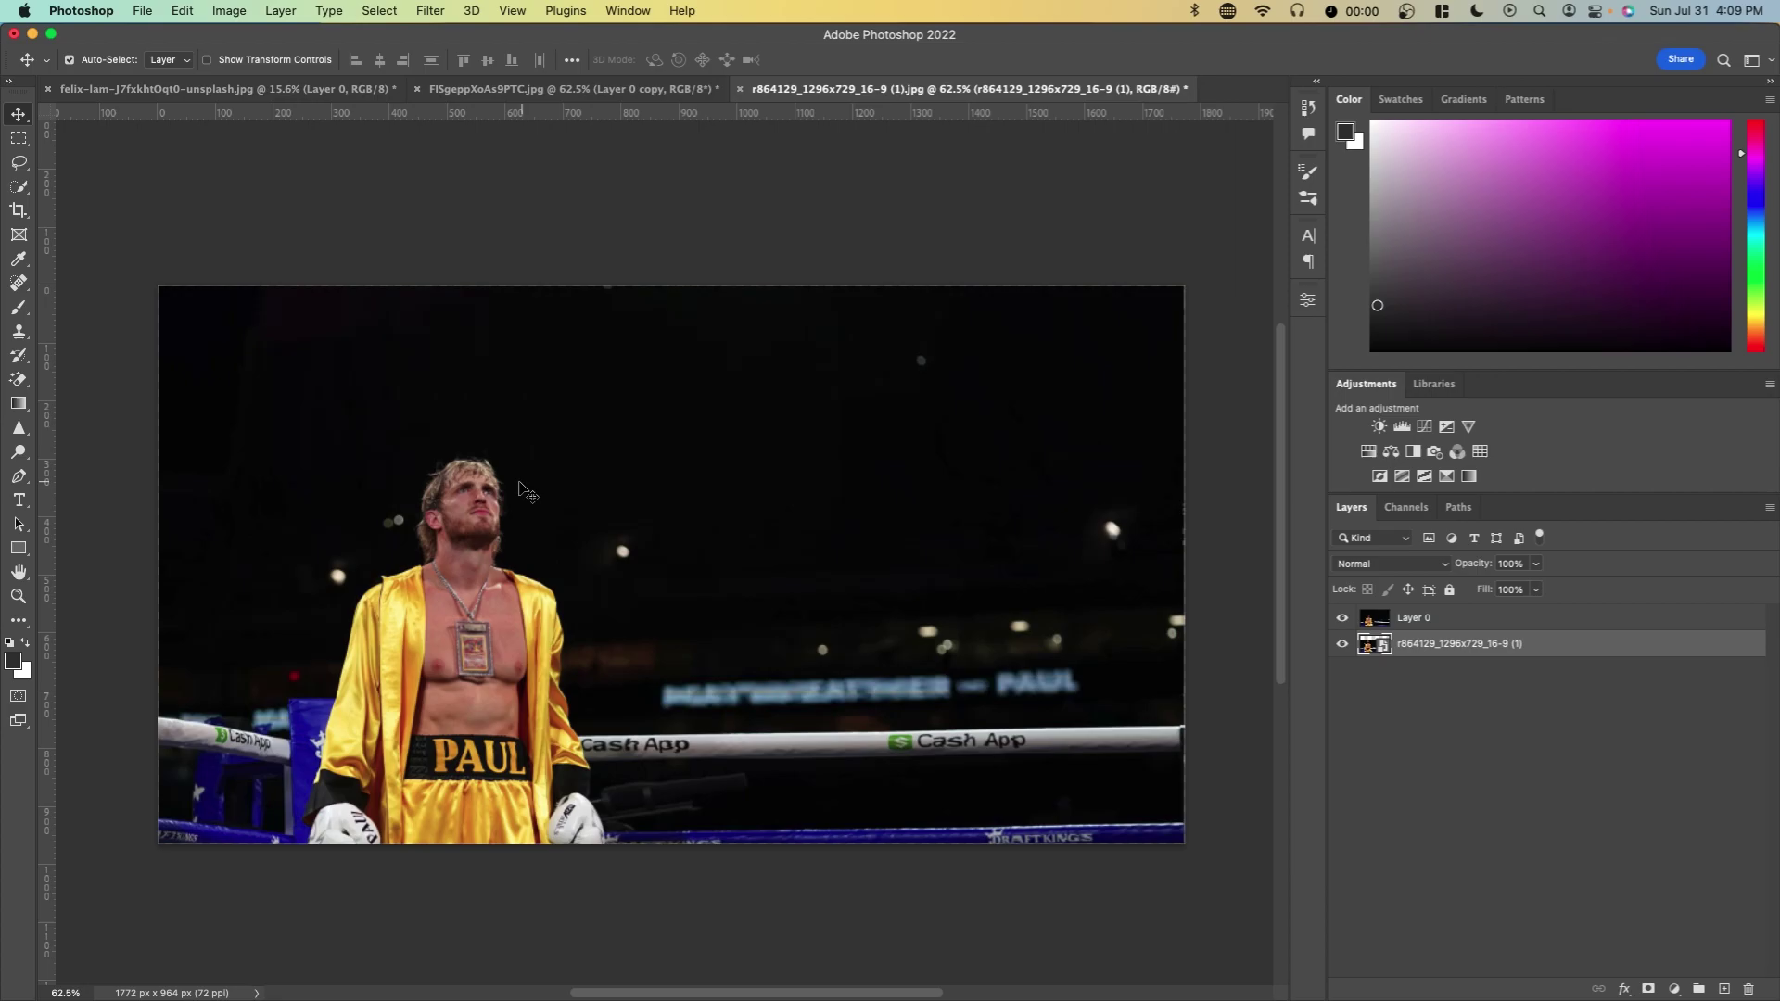